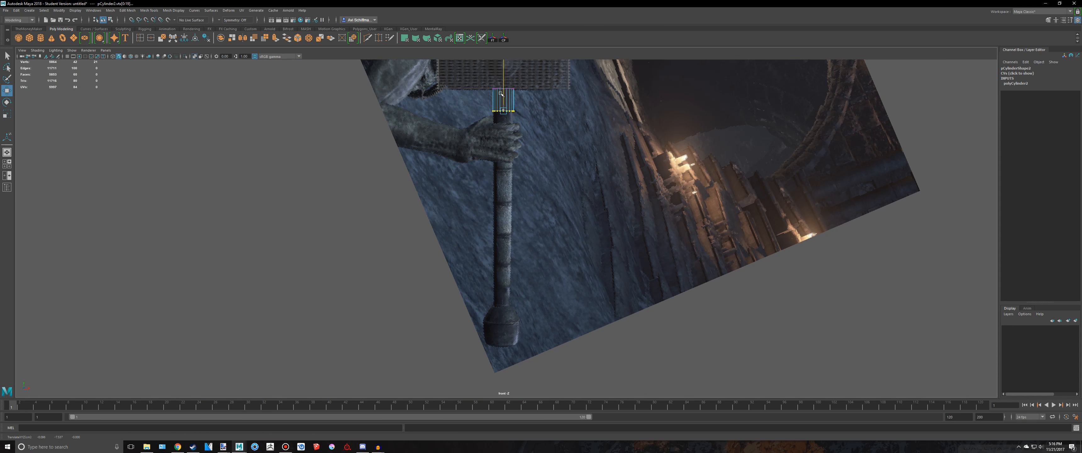
- Extend the handle cylinder's lower end down to the pommel in the reference image and tilt it slightly to match
{"action": "scroll", "coordinate": [502, 271], "scroll_direction": "up", "scroll_amount": 10}
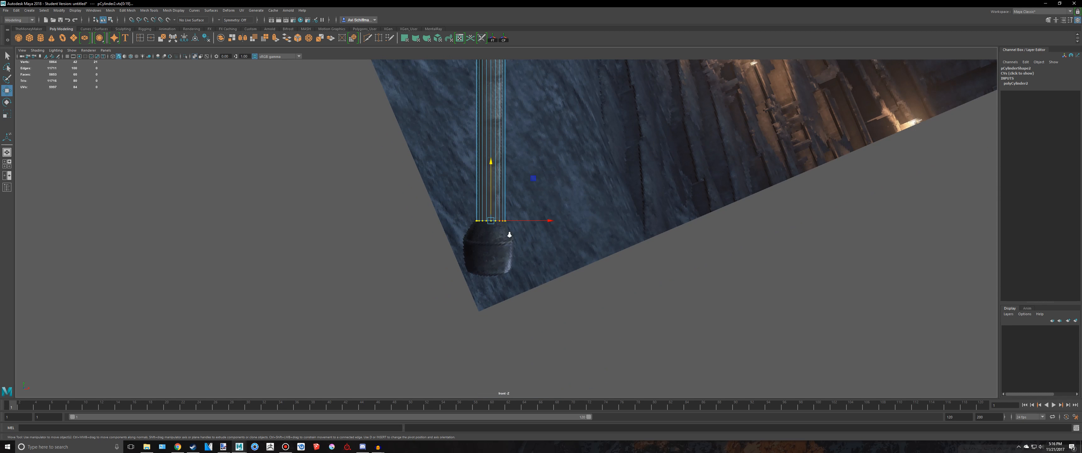
{"action": "scroll", "coordinate": [480, 226], "scroll_direction": "up", "scroll_amount": 2}
{"action": "key", "text": "e"}
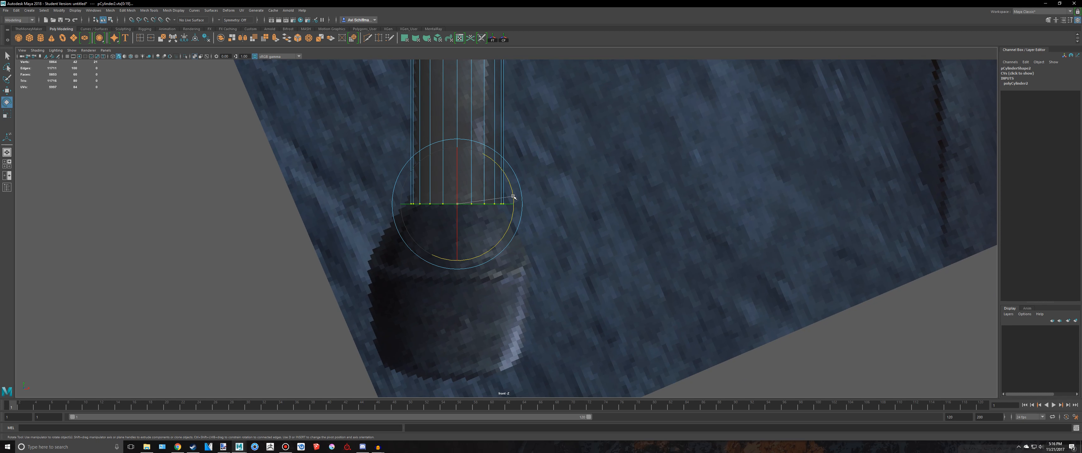
{"action": "key", "text": "w"}
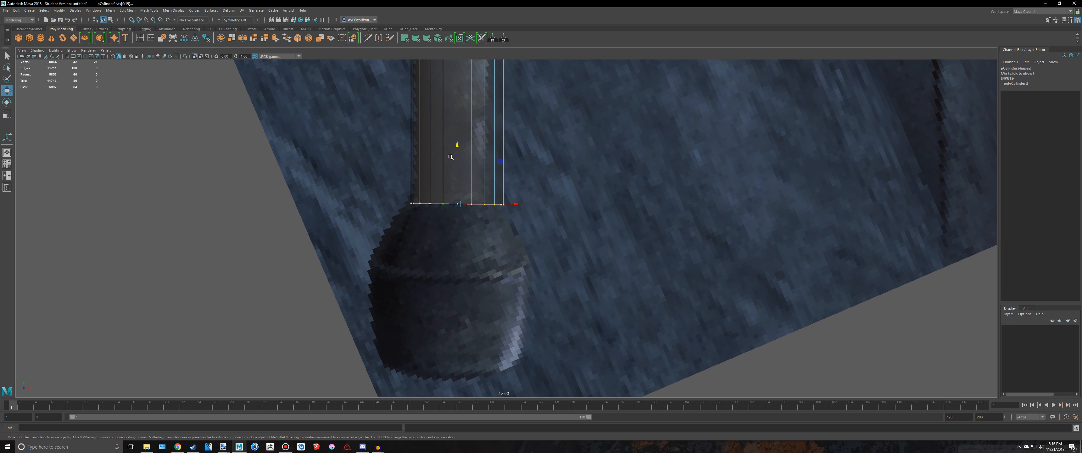
{"action": "mouse_move", "coordinate": [461, 151]}
{"action": "left_mouse_down"}
{"action": "mouse_move", "coordinate": [460, 126]}
{"action": "mouse_move", "coordinate": [462, 139]}
{"action": "left_mouse_up"}
{"action": "key", "text": "e"}
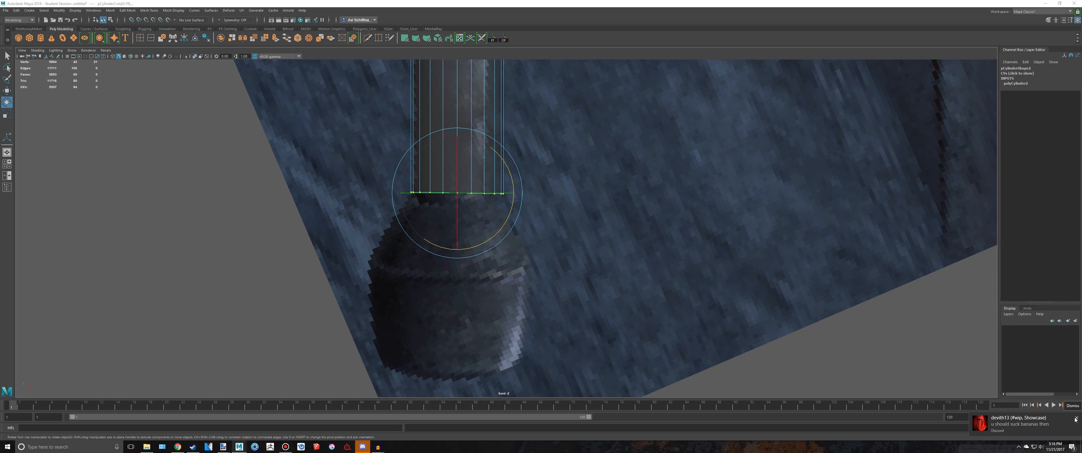
{"action": "right_click", "coordinate": [1019, 450]}
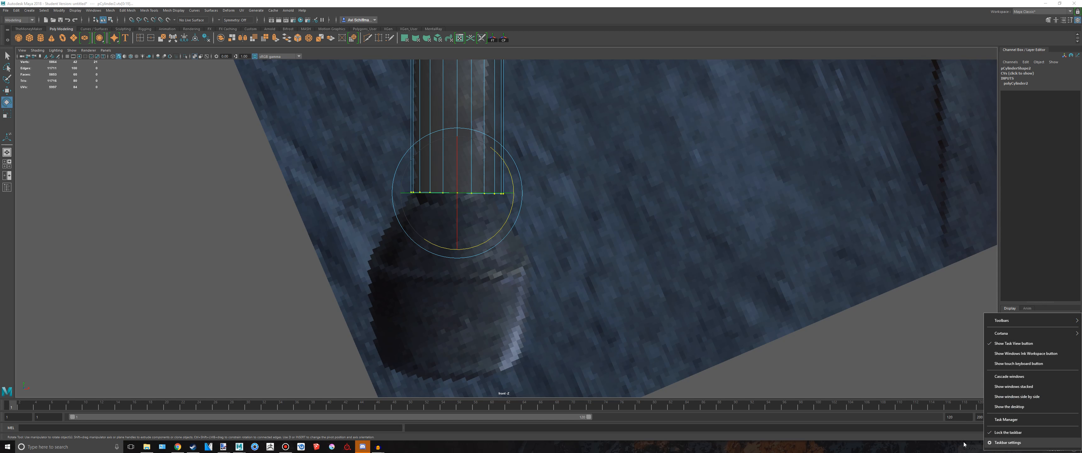
{"action": "left_click", "coordinate": [1021, 452]}
{"action": "left_click", "coordinate": [1020, 448]}
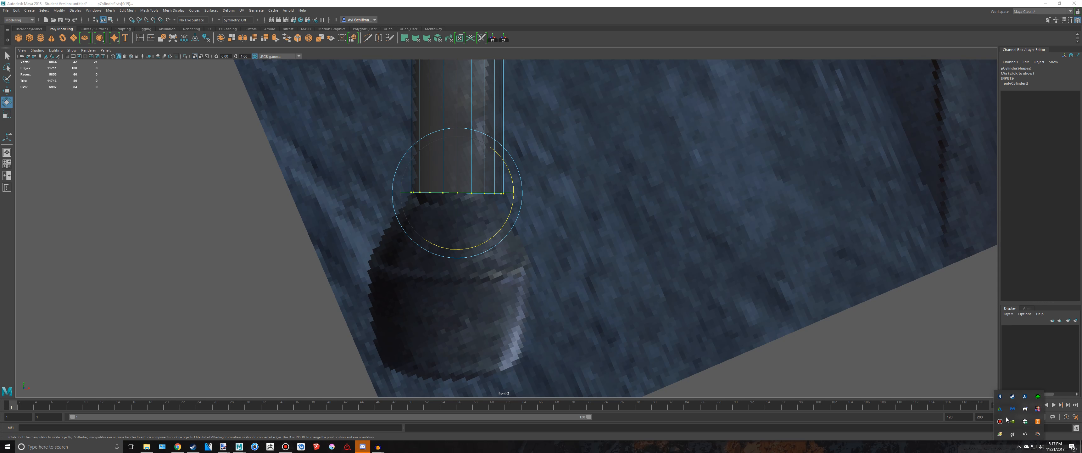
{"action": "left_click", "coordinate": [873, 452]}
- Extrude the handle's bottom faces down to the reference pommel's ridge and scale them outward into a flared shoulder
{"action": "middle_click_drag", "start_coordinate": [478, 182], "coordinate": [478, 210], "text": "alt"}
{"action": "key", "text": "q"}
{"action": "right_click_drag", "start_coordinate": [460, 201], "coordinate": [458, 223]}
{"action": "left_click_drag", "start_coordinate": [311, 190], "coordinate": [651, 318]}
{"action": "left_click_drag", "start_coordinate": [259, 130], "coordinate": [724, 180], "text": "ctrl"}
{"action": "middle_click_drag", "start_coordinate": [532, 239], "coordinate": [548, 217], "text": "alt"}
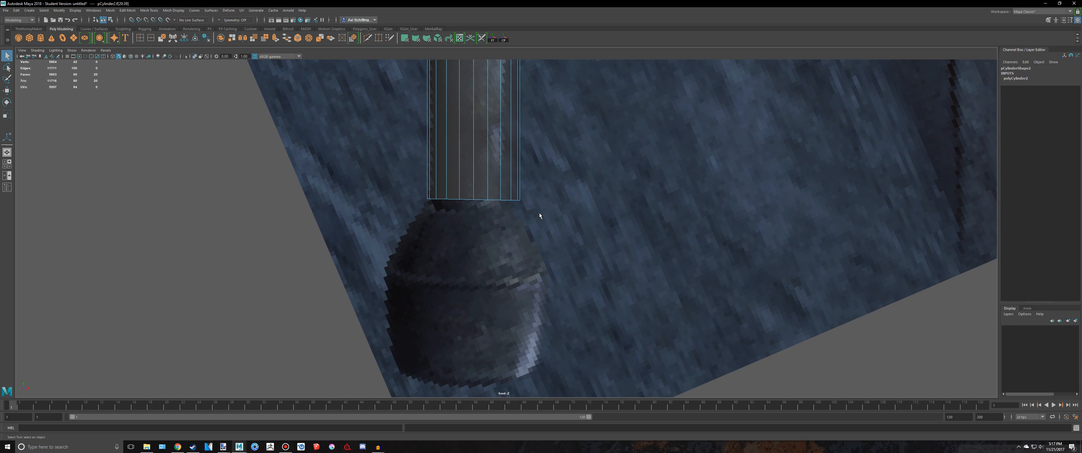
{"action": "key", "text": "ctrl+e"}
{"action": "left_click_drag", "start_coordinate": [497, 240], "coordinate": [493, 317]}
{"action": "key", "text": "r"}
{"action": "middle_click_drag", "start_coordinate": [489, 284], "coordinate": [532, 284]}
{"action": "key", "text": "w"}
- Extrude the pommel's bottom faces down to the end of the reference pommel and scale them slightly inward
{"action": "key", "text": "ctrl+e"}
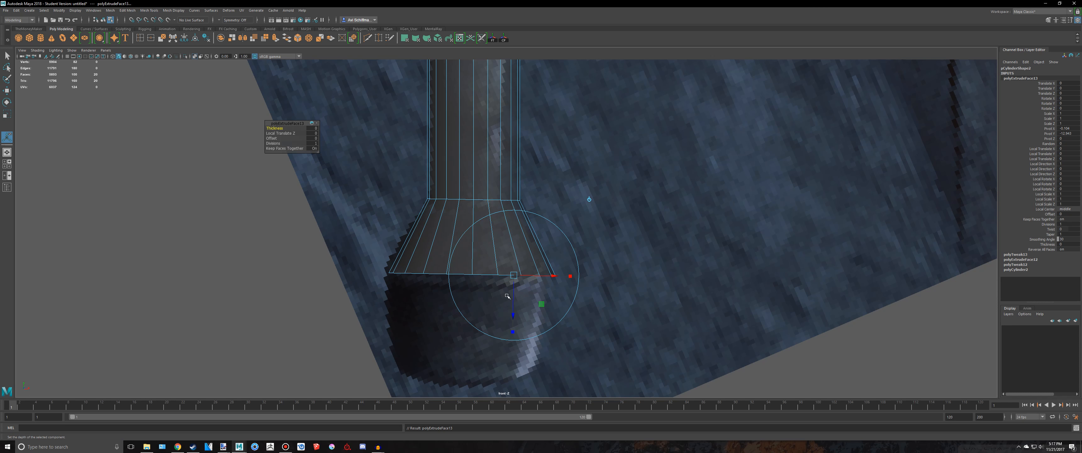
{"action": "left_click_drag", "start_coordinate": [516, 313], "coordinate": [514, 410]}
{"action": "key", "text": "r"}
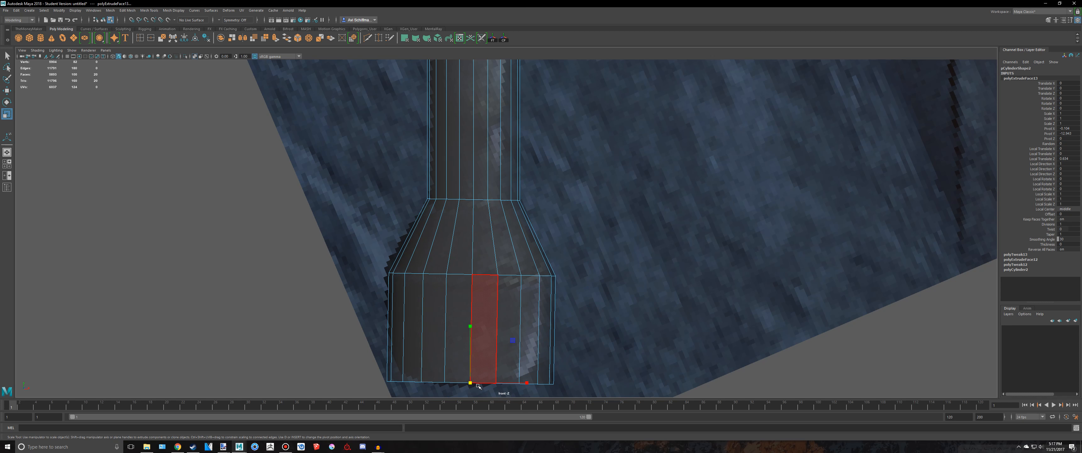
{"action": "left_click_drag", "start_coordinate": [476, 381], "coordinate": [467, 382]}
{"action": "key", "text": "space"}
{"action": "key", "text": "space"}
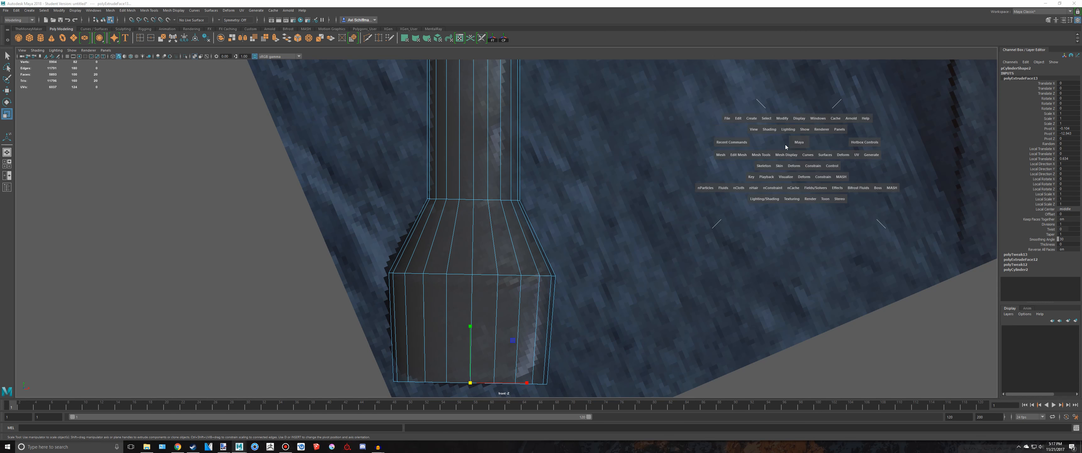
{"action": "scroll", "coordinate": [546, 165], "scroll_direction": "down", "scroll_amount": 4}
{"action": "key", "text": "q"}
{"action": "right_click_drag", "start_coordinate": [434, 299], "coordinate": [460, 286]}
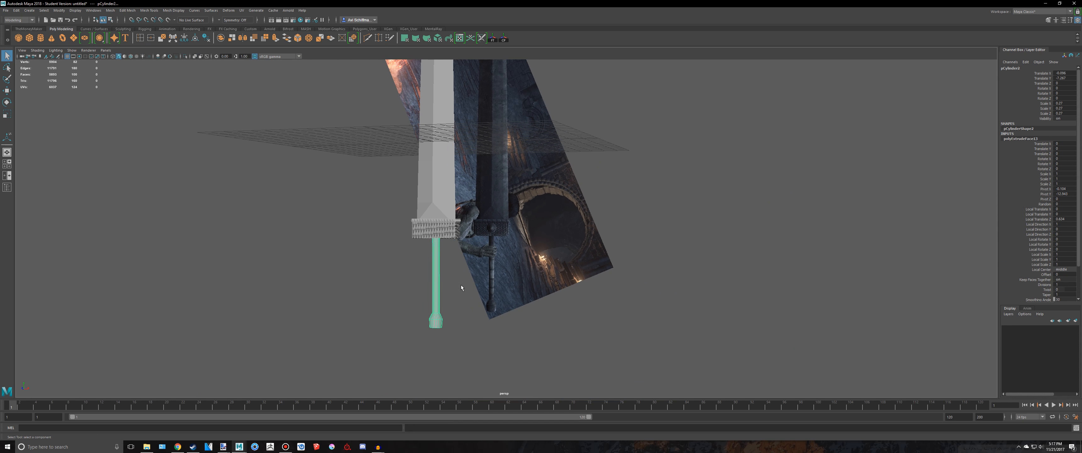
- Try to rescale the handle and pommel mesh in the perspective view
{"action": "left_click", "coordinate": [376, 321]}
{"action": "scroll", "coordinate": [375, 321], "scroll_direction": "down", "scroll_amount": 5}
{"action": "left_click_drag", "start_coordinate": [376, 321], "coordinate": [511, 206], "text": "alt"}
{"action": "scroll", "coordinate": [503, 206], "scroll_direction": "up", "scroll_amount": 7}
{"action": "left_click", "coordinate": [509, 199]}
{"action": "key", "text": "f"}
{"action": "key", "text": "r"}
{"action": "left_click_drag", "start_coordinate": [509, 136], "coordinate": [553, 151]}
{"action": "key", "text": "ctrl+z"}
{"action": "left_click_drag", "start_coordinate": [587, 179], "coordinate": [569, 169], "text": "alt"}
{"action": "left_click", "coordinate": [642, 212]}
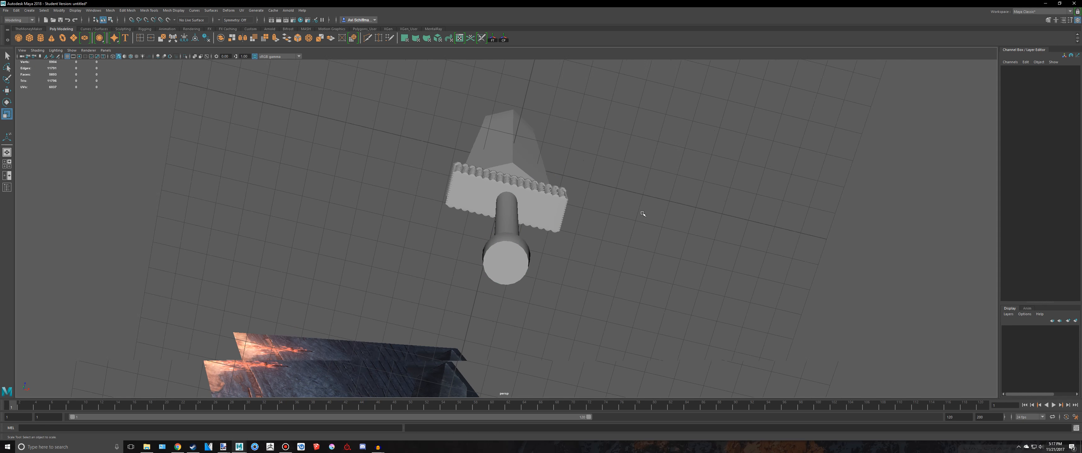
- Apply Harden Edge to the blade, guard and handle meshes together
{"action": "left_click_drag", "start_coordinate": [643, 213], "coordinate": [583, 232], "text": "alt"}
{"action": "scroll", "coordinate": [568, 225], "scroll_direction": "down", "scroll_amount": 8}
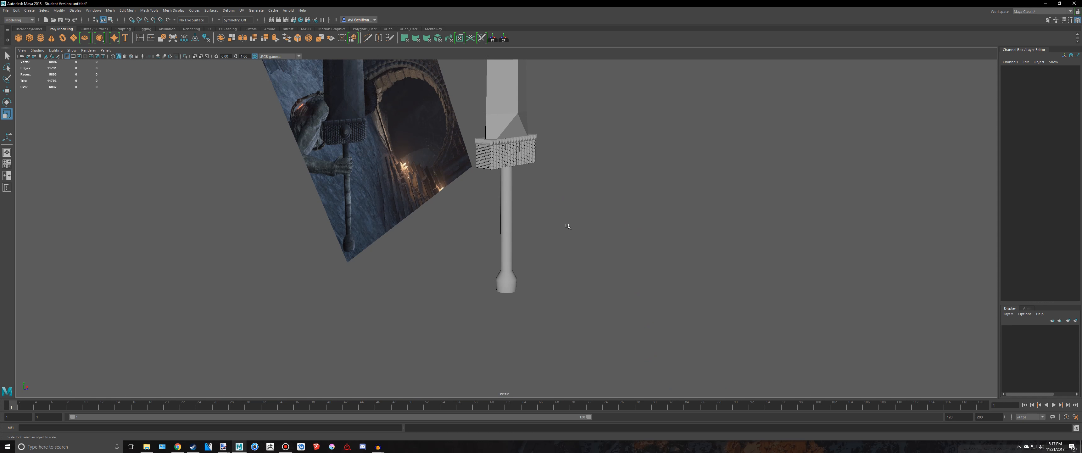
{"action": "left_click_drag", "start_coordinate": [638, 319], "coordinate": [492, 166]}
{"action": "left_click", "coordinate": [173, 11]}
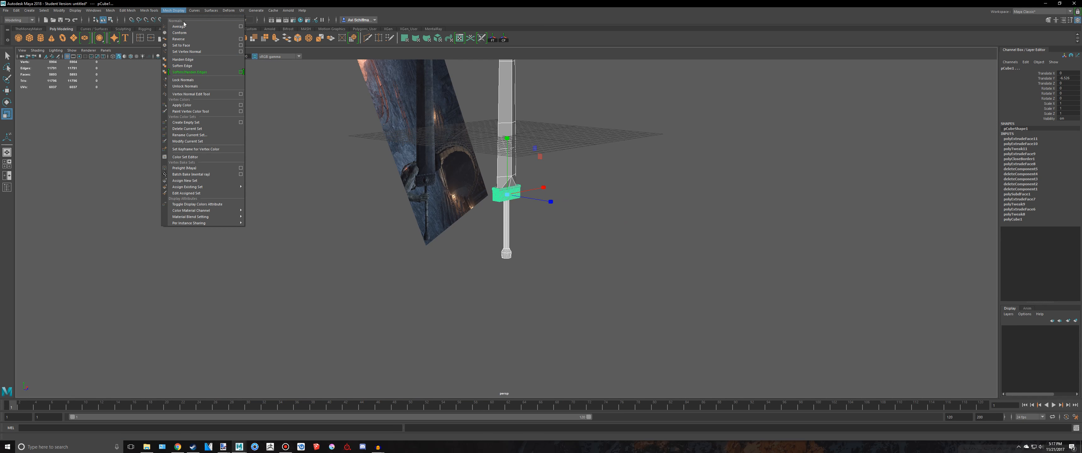
{"action": "left_click", "coordinate": [188, 61]}
{"action": "key", "text": "w"}
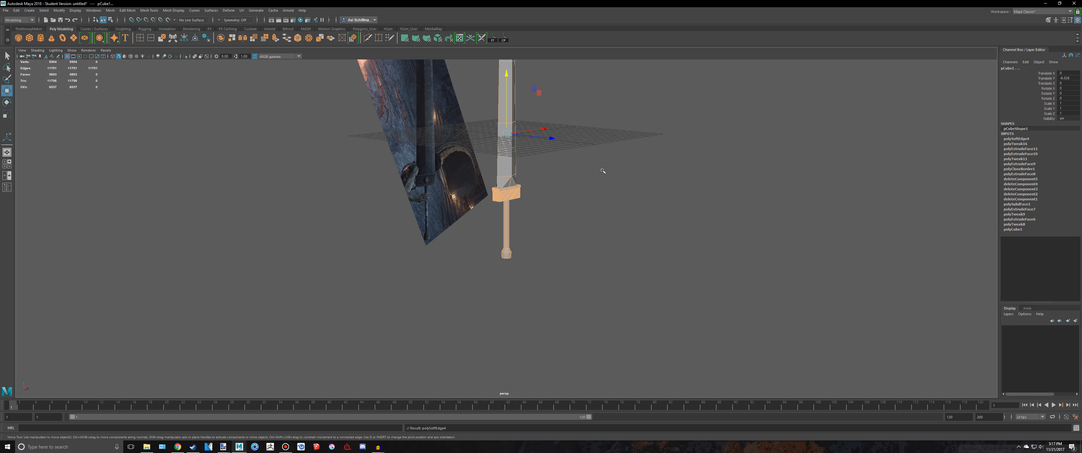
{"action": "left_click", "coordinate": [615, 206]}
- Create a polygon cylinder and rotate it 90° about X so its cap faces the front view
{"action": "left_click_drag", "start_coordinate": [616, 208], "coordinate": [516, 170], "text": "alt"}
{"action": "key", "text": "space"}
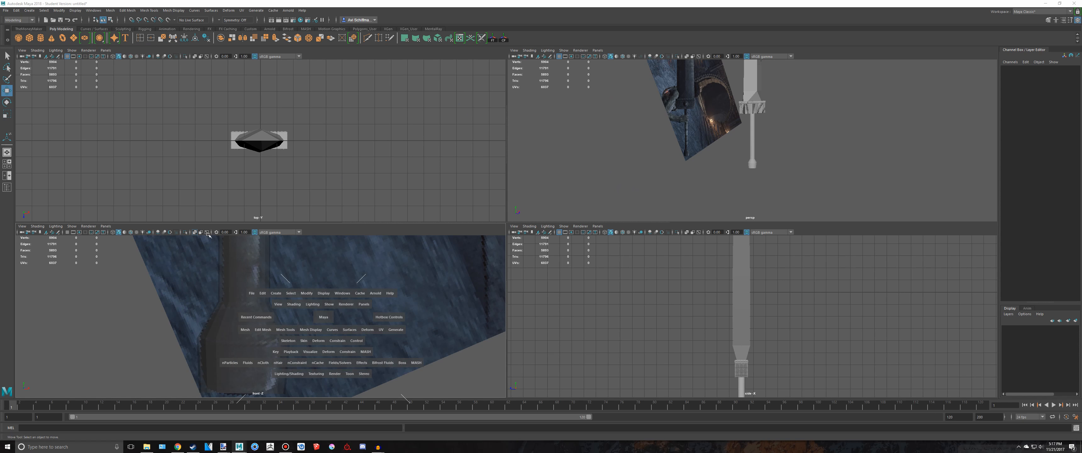
{"action": "key", "text": "space"}
{"action": "left_click", "coordinate": [41, 43]}
{"action": "scroll", "coordinate": [467, 211], "scroll_direction": "down", "scroll_amount": 7}
{"action": "middle_click_drag", "start_coordinate": [546, 155], "coordinate": [587, 356], "text": "alt"}
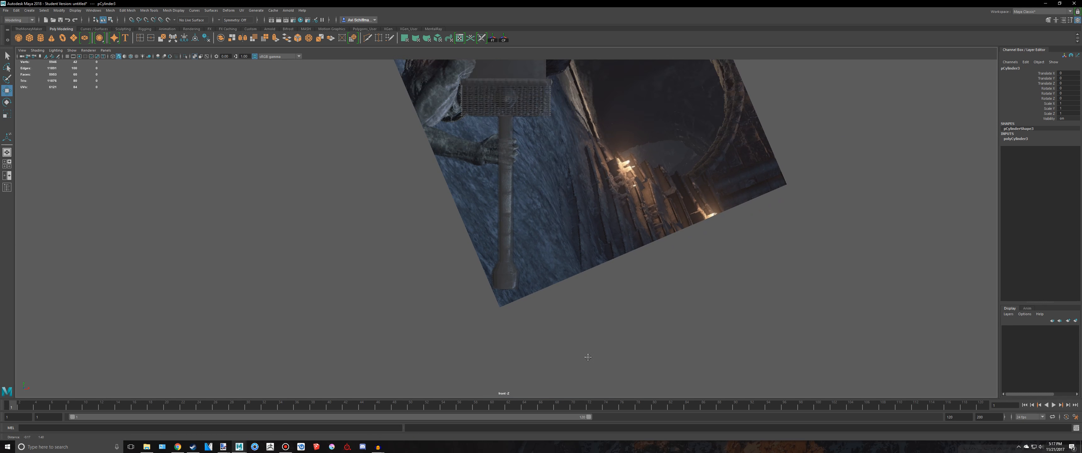
{"action": "scroll", "coordinate": [551, 168], "scroll_direction": "down", "scroll_amount": 2}
{"action": "key", "text": "e"}
{"action": "left_click_drag", "start_coordinate": [542, 144], "coordinate": [472, 253]}
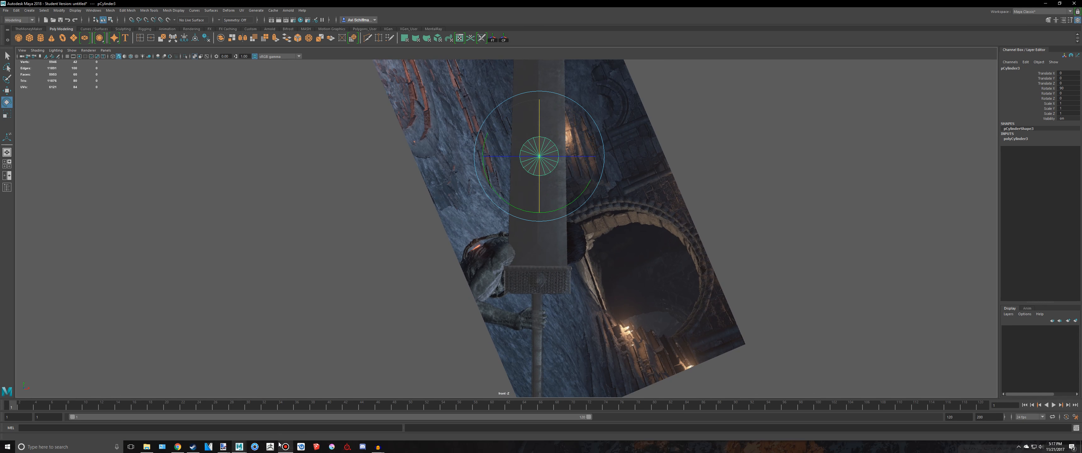
- Move the cylinder down onto the middle of the guard and scale it down uniformly to less than half the guard's height
{"action": "left_click", "coordinate": [285, 446]}
{"action": "middle_click_drag", "start_coordinate": [587, 203], "coordinate": [570, 236], "text": "alt"}
{"action": "key", "text": "w"}
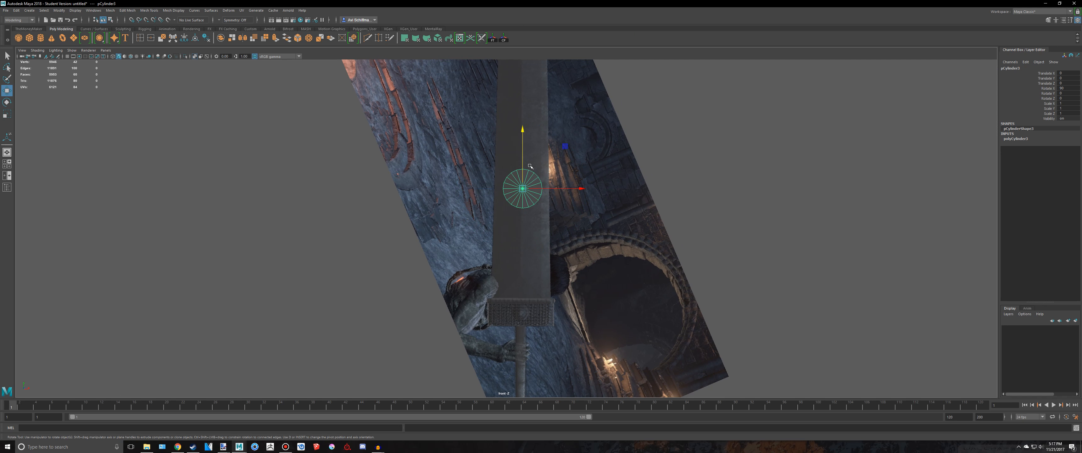
{"action": "left_click_drag", "start_coordinate": [512, 178], "coordinate": [510, 256]}
{"action": "key", "text": "f"}
{"action": "key", "text": "r"}
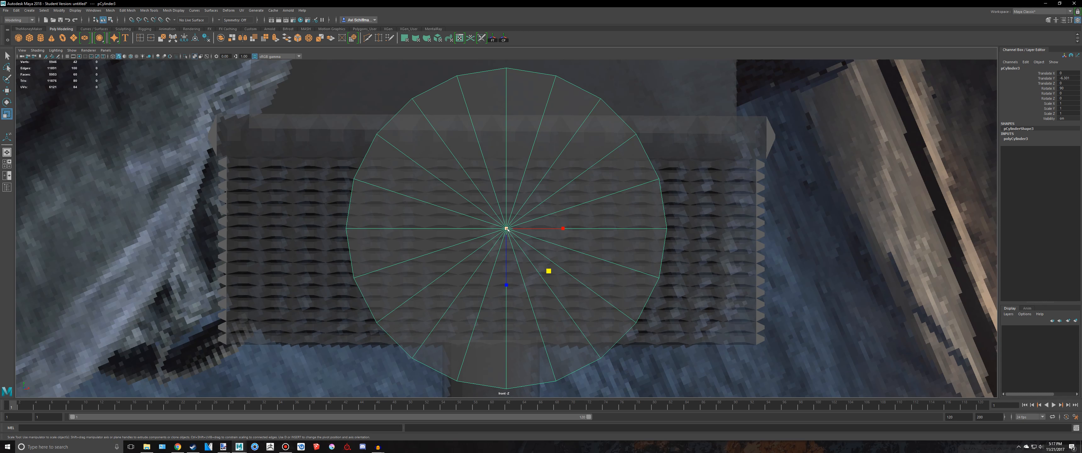
{"action": "left_click_drag", "start_coordinate": [507, 228], "coordinate": [318, 283]}
{"action": "key", "text": "w"}
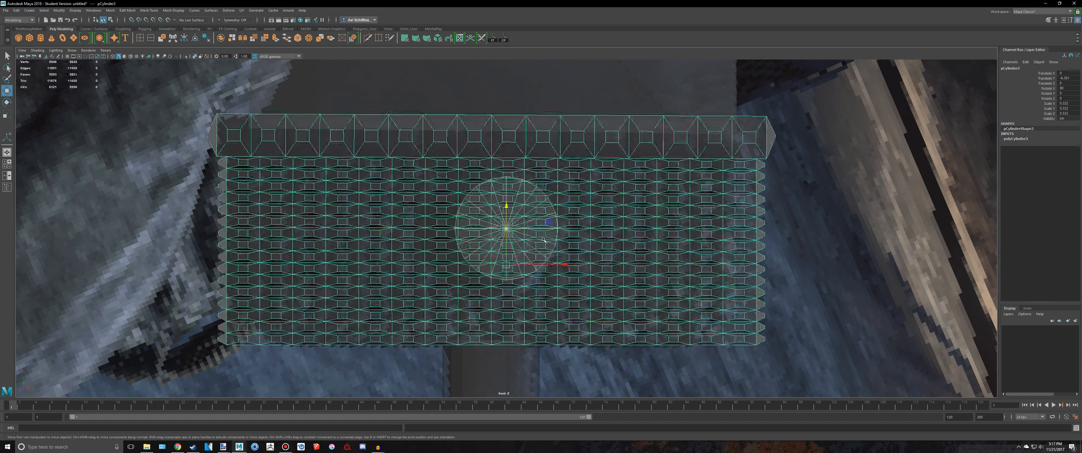
- Set the cylinder aside near the guard's right end and examine the round boss on the reference guard
{"action": "left_click_drag", "start_coordinate": [508, 229], "coordinate": [697, 270]}
{"action": "scroll", "coordinate": [695, 269], "scroll_direction": "down", "scroll_amount": 8}
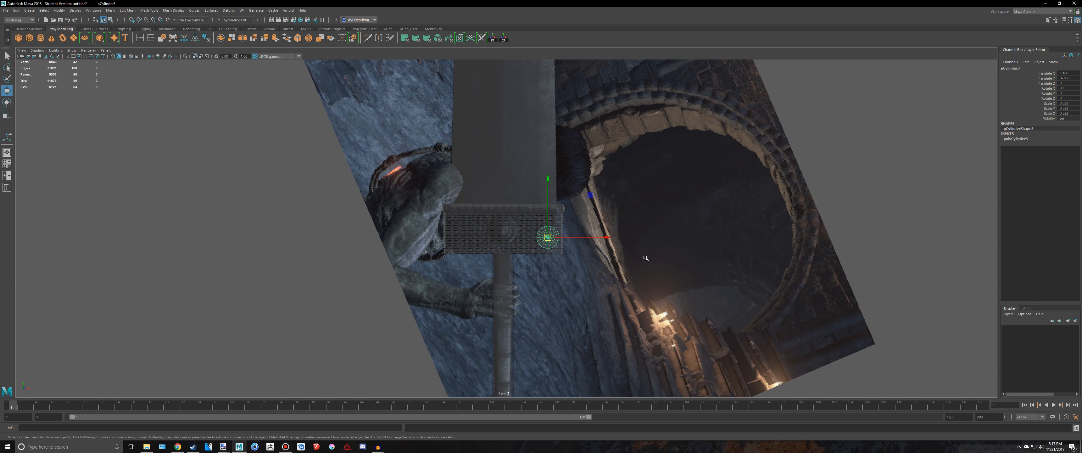
{"action": "key", "text": "alt+Tab"}
{"action": "key", "text": "alt+Tab"}
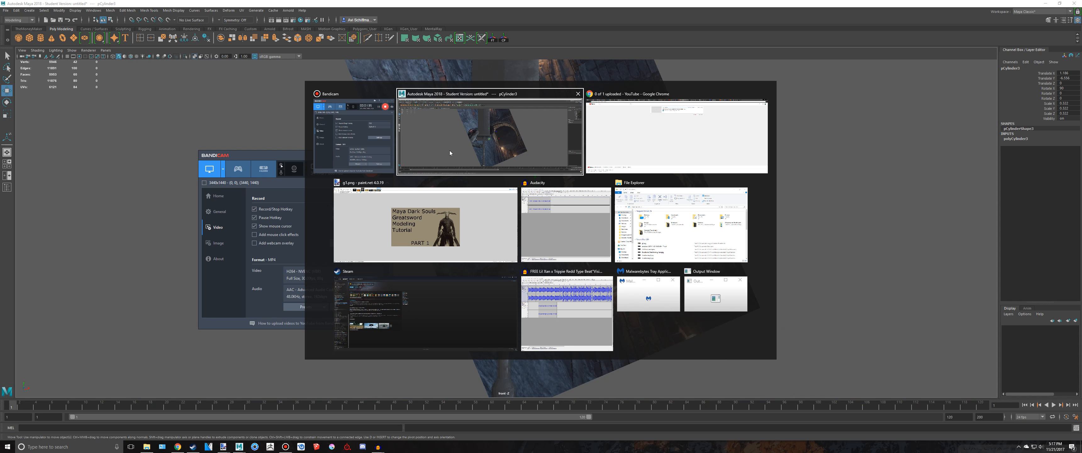
{"action": "scroll", "coordinate": [546, 252], "scroll_direction": "up", "scroll_amount": 4}
{"action": "key", "text": "space"}
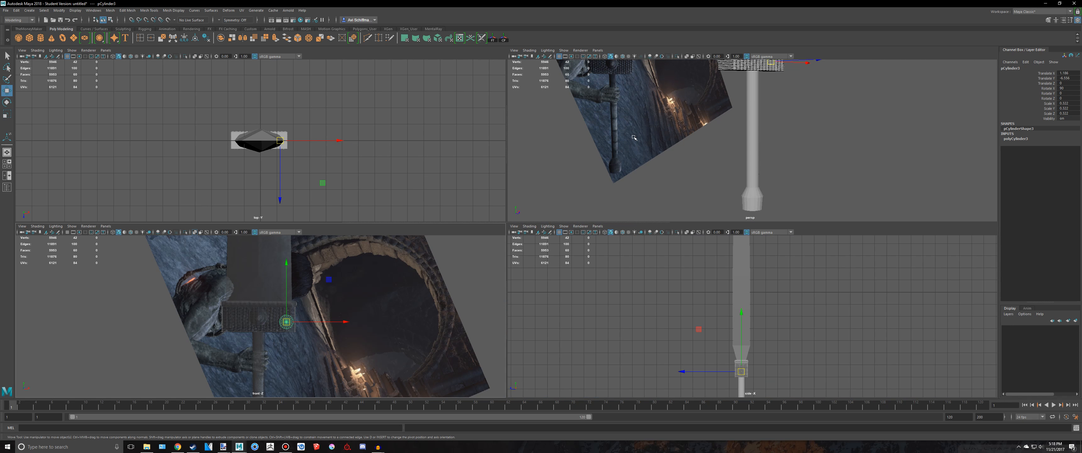
{"action": "scroll", "coordinate": [721, 168], "scroll_direction": "up", "scroll_amount": 10}
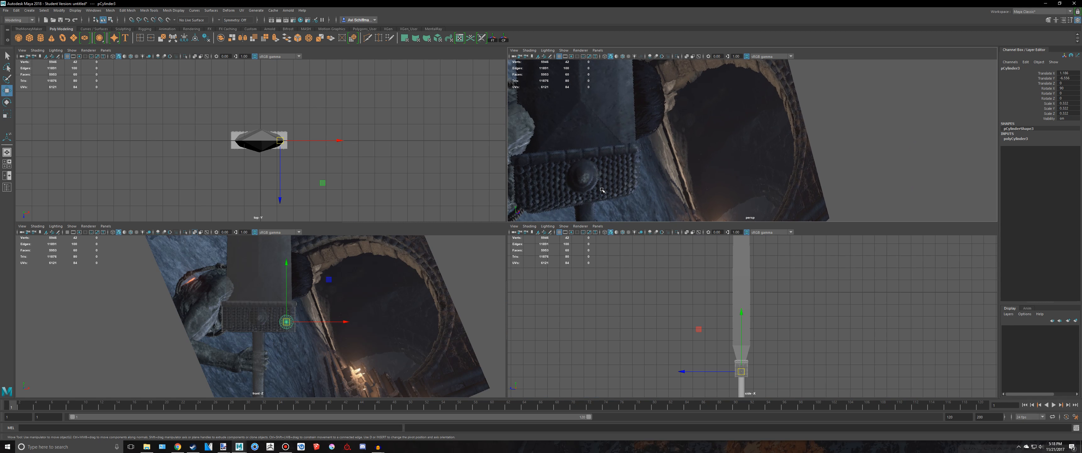
{"action": "key", "text": "space"}
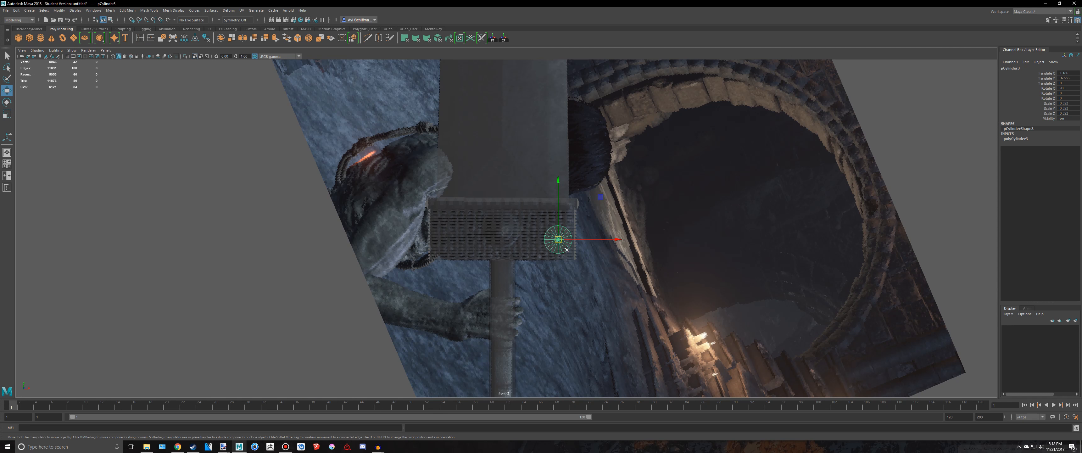
- Move the cylinder back to the guard's centre and resize it to fit the reference boss
{"action": "left_click_drag", "start_coordinate": [559, 241], "coordinate": [498, 232]}
{"action": "key", "text": "f"}
{"action": "key", "text": "r"}
{"action": "scroll", "coordinate": [545, 230], "scroll_direction": "down", "scroll_amount": 10}
{"action": "scroll", "coordinate": [521, 230], "scroll_direction": "up", "scroll_amount": 6}
{"action": "key", "text": "w"}
{"action": "key", "text": "v"}
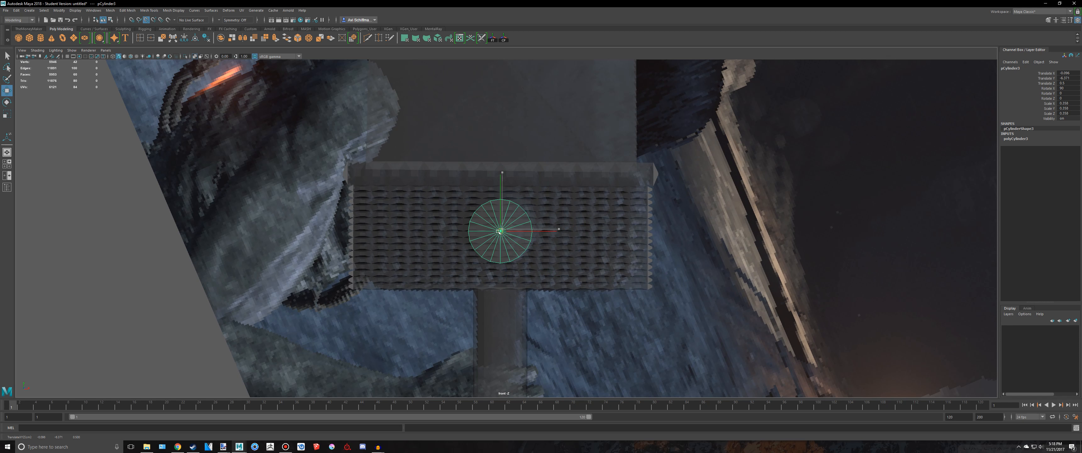
{"action": "key", "text": "r"}
{"action": "scroll", "coordinate": [499, 231], "scroll_direction": "up", "scroll_amount": 3}
{"action": "left_click_drag", "start_coordinate": [500, 232], "coordinate": [501, 233]}
- Chamfer the centre vertex of the boss cylinder's front cap into a small inner circle
{"action": "key", "text": "q"}
{"action": "right_click_drag", "start_coordinate": [506, 220], "coordinate": [476, 219]}
{"action": "left_click", "coordinate": [498, 232]}
{"action": "scroll", "coordinate": [328, 64], "scroll_direction": "up", "scroll_amount": 4}
{"action": "left_click", "coordinate": [298, 39]}
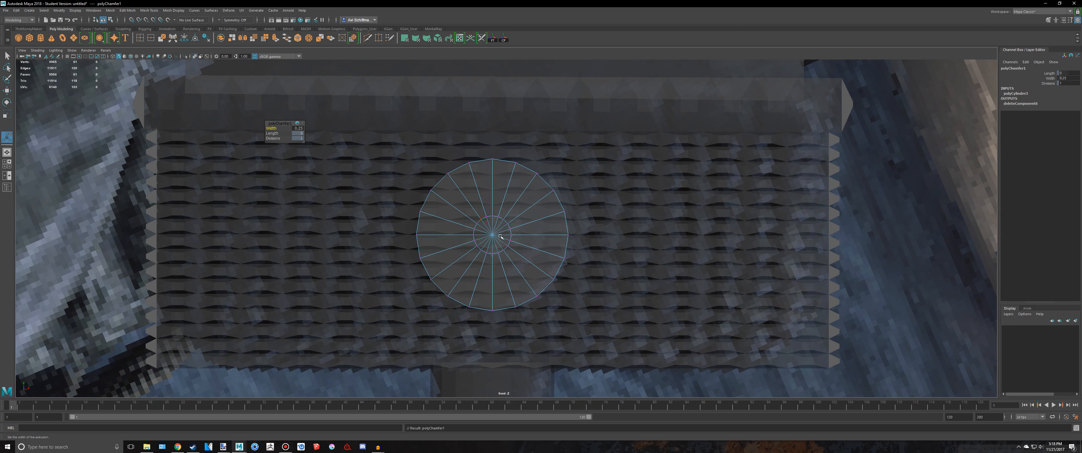
{"action": "right_click_drag", "start_coordinate": [496, 227], "coordinate": [487, 225]}
{"action": "key", "text": "ctrl+z"}
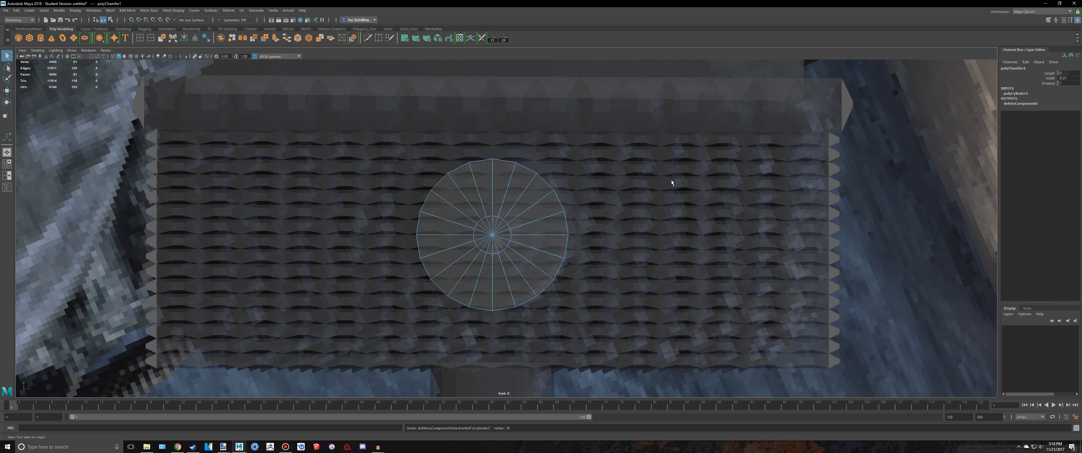
- Examine the reference guard's round boss and compare it with the cylinder on the modelled guard in perspective
{"action": "key", "text": "space"}
{"action": "key", "text": "space"}
{"action": "middle_click_drag", "start_coordinate": [465, 181], "coordinate": [761, 106], "text": "alt"}
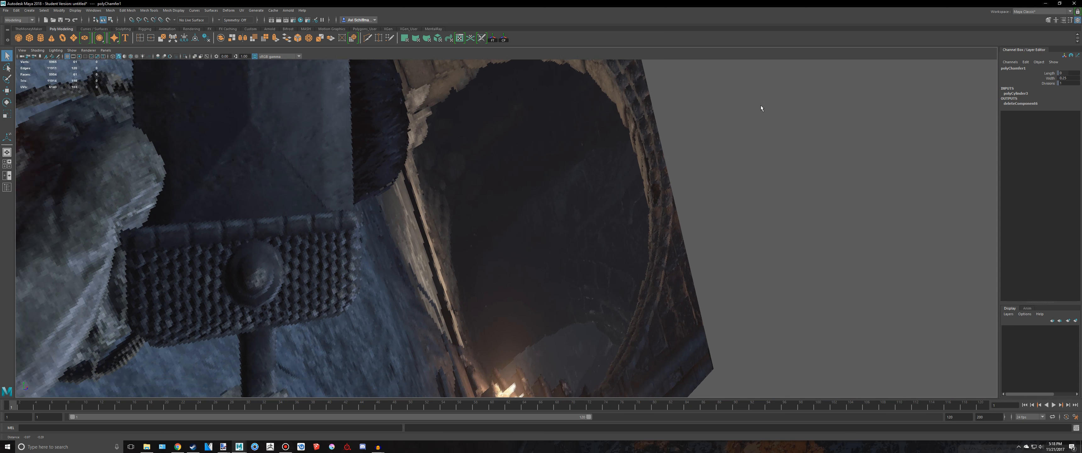
{"action": "scroll", "coordinate": [425, 218], "scroll_direction": "down", "scroll_amount": 4}
{"action": "scroll", "coordinate": [411, 220], "scroll_direction": "down", "scroll_amount": 10}
{"action": "left_click_drag", "start_coordinate": [411, 220], "coordinate": [550, 240], "text": "alt"}
{"action": "scroll", "coordinate": [621, 248], "scroll_direction": "up", "scroll_amount": 7}
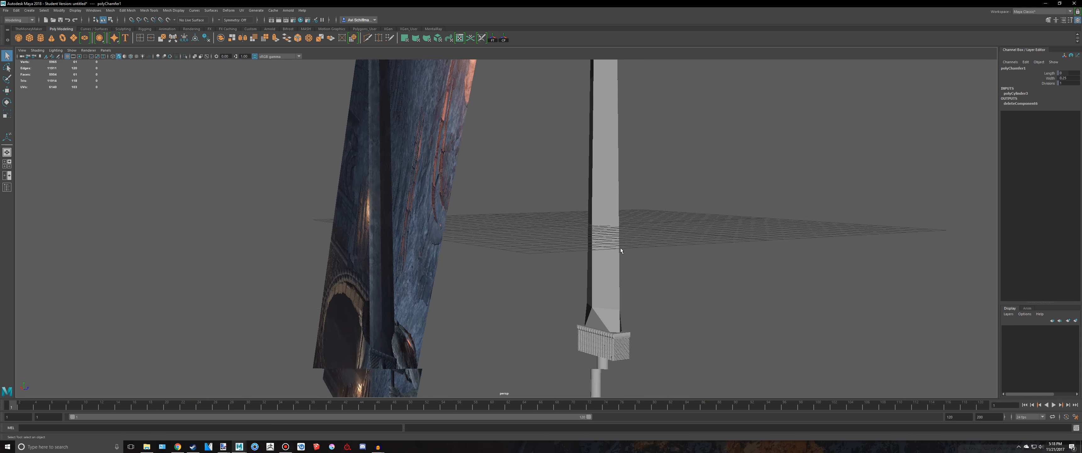
{"action": "left_click_drag", "start_coordinate": [620, 248], "coordinate": [587, 285], "text": "alt"}
{"action": "middle_click_drag", "start_coordinate": [588, 285], "coordinate": [561, 171], "text": "alt"}
{"action": "scroll", "coordinate": [576, 133], "scroll_direction": "up", "scroll_amount": 8}
{"action": "left_click_drag", "start_coordinate": [577, 133], "coordinate": [579, 148], "text": "alt"}
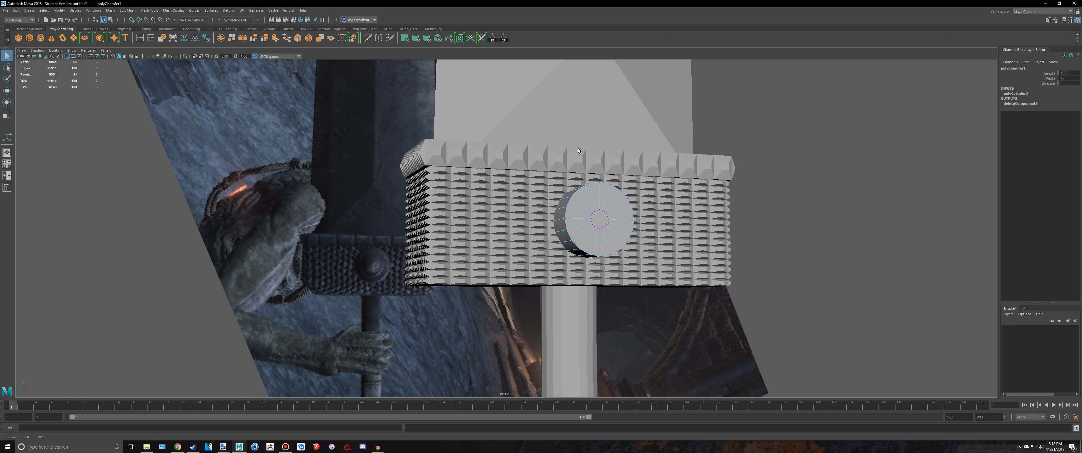
- Scale up the inner circular face on the boss's front cap to slightly over half the cap's diameter
{"action": "right_click_drag", "start_coordinate": [588, 217], "coordinate": [588, 233]}
{"action": "left_click", "coordinate": [599, 219]}
{"action": "key", "text": "space"}
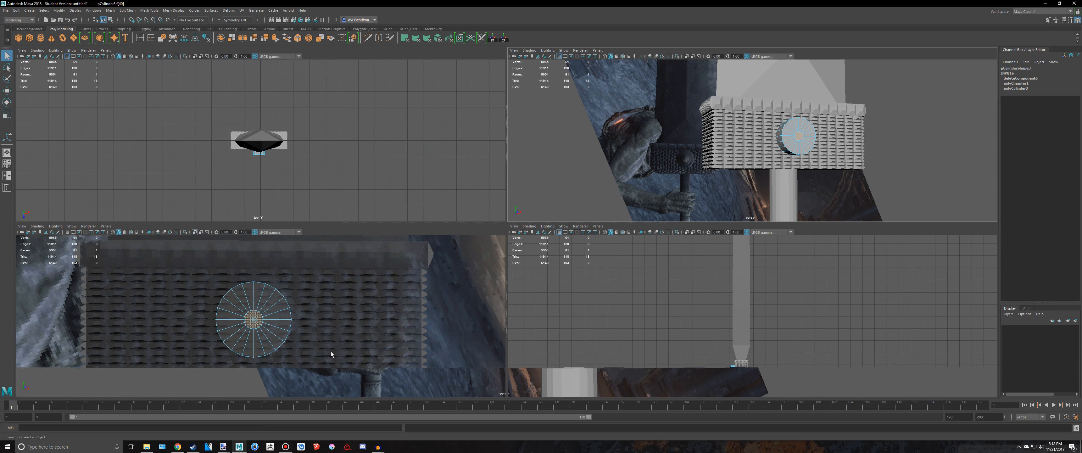
{"action": "key", "text": "space"}
{"action": "key", "text": "r"}
{"action": "left_click_drag", "start_coordinate": [491, 236], "coordinate": [557, 226]}
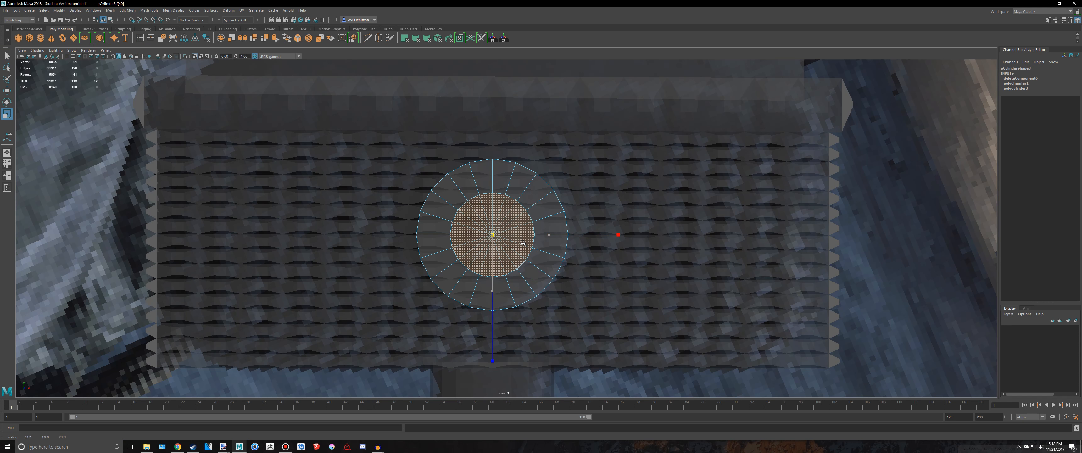
{"action": "key", "text": "alt+Tab"}
{"action": "key", "text": "alt+Tab"}
{"action": "key", "text": "space"}
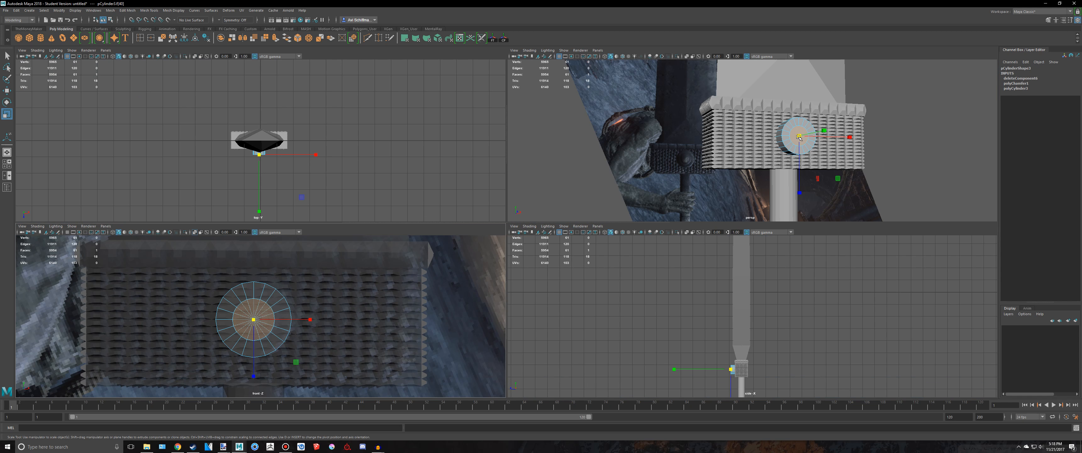
- Enlarge the inner circular face on the boss's front cap to about 70 percent of the cap's diameter and extrude it outward
{"action": "left_click_drag", "start_coordinate": [799, 137], "coordinate": [807, 138]}
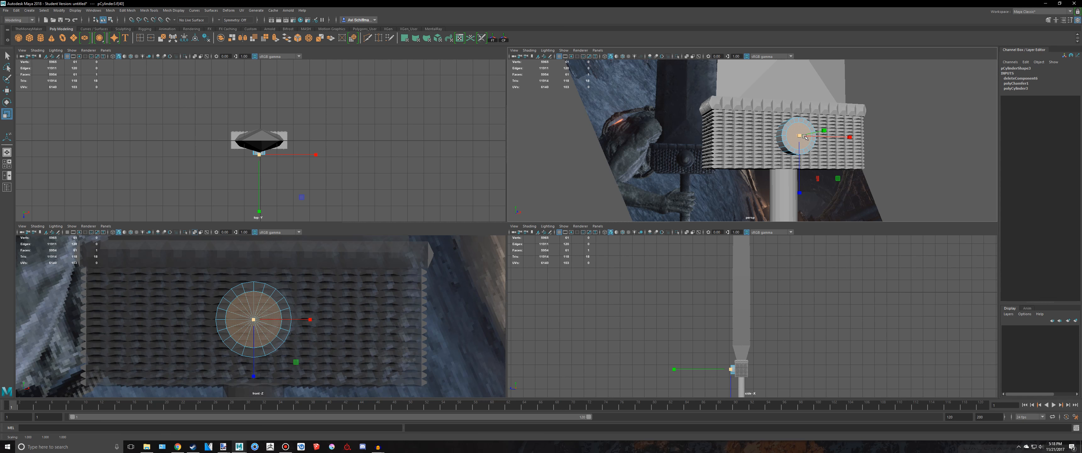
{"action": "key", "text": "space"}
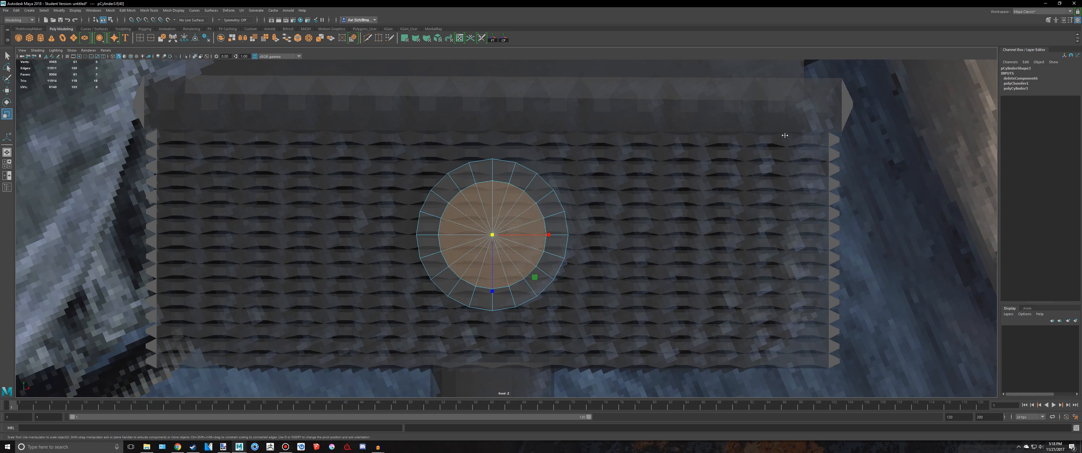
{"action": "key", "text": "space"}
{"action": "key", "text": "space"}
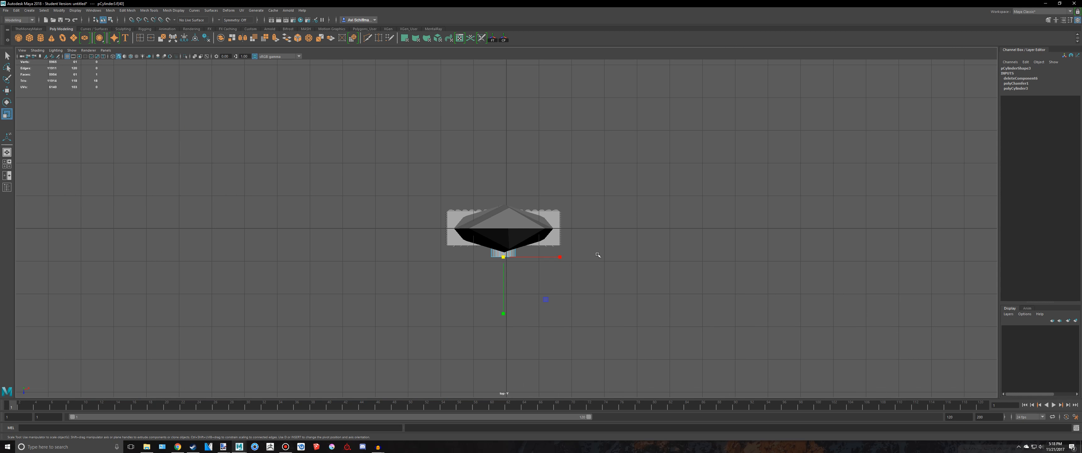
{"action": "scroll", "coordinate": [504, 272], "scroll_direction": "up", "scroll_amount": 5}
{"action": "key", "text": "ctrl+e"}
{"action": "left_click_drag", "start_coordinate": [507, 275], "coordinate": [513, 299]}
{"action": "key", "text": "r"}
{"action": "left_click_drag", "start_coordinate": [507, 250], "coordinate": [497, 254]}
- Return the boss cylinder to object mode and move it outward, clear of the guard's front
{"action": "key", "text": "space"}
{"action": "key", "text": "space"}
{"action": "scroll", "coordinate": [679, 179], "scroll_direction": "down", "scroll_amount": 3}
{"action": "left_click_drag", "start_coordinate": [679, 179], "coordinate": [721, 183], "text": "alt"}
{"action": "key", "text": "f"}
{"action": "scroll", "coordinate": [582, 204], "scroll_direction": "down", "scroll_amount": 2}
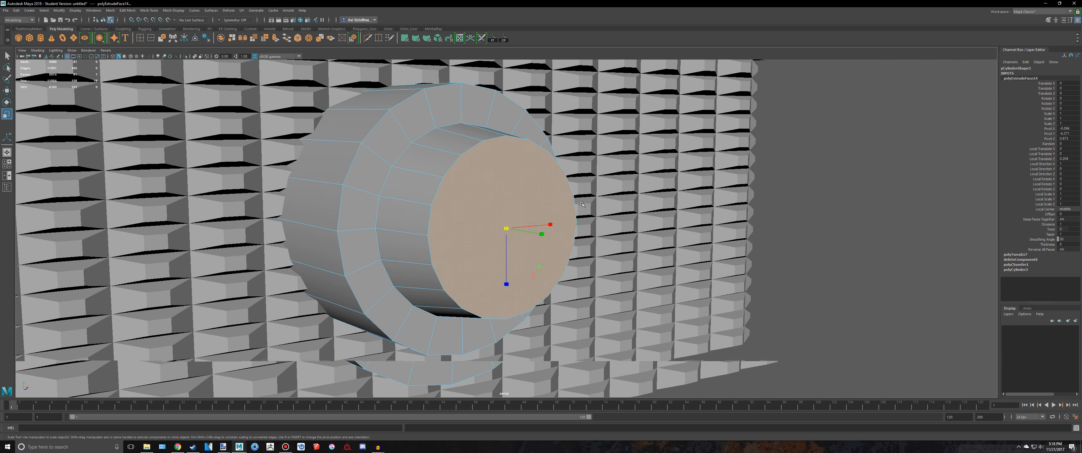
{"action": "scroll", "coordinate": [582, 204], "scroll_direction": "down", "scroll_amount": 8}
{"action": "left_click_drag", "start_coordinate": [582, 205], "coordinate": [639, 206], "text": "alt"}
{"action": "key", "text": "q"}
{"action": "right_click", "coordinate": [482, 221]}
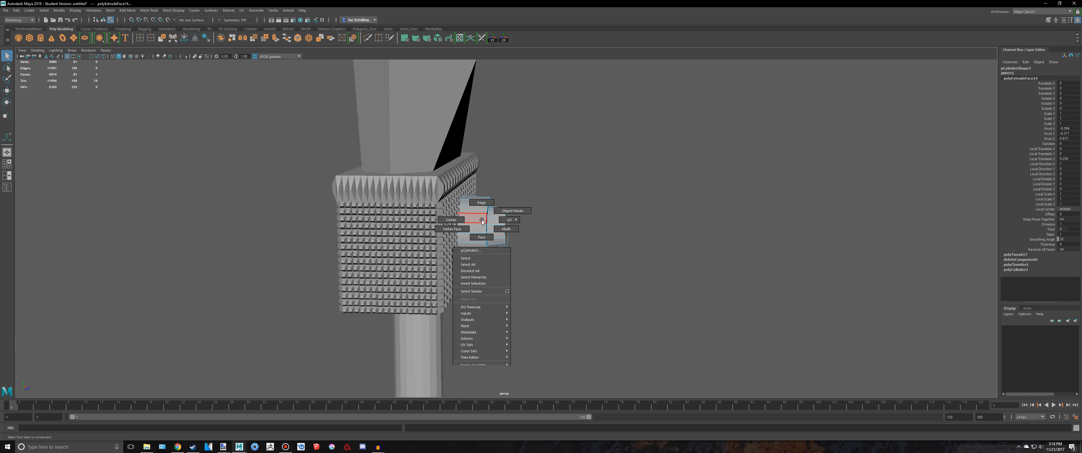
{"action": "right_click_drag", "start_coordinate": [482, 220], "coordinate": [511, 211]}
{"action": "key", "text": "w"}
{"action": "mouse_move", "coordinate": [521, 229]}
{"action": "left_mouse_down"}
{"action": "mouse_move", "coordinate": [572, 233]}
{"action": "mouse_move", "coordinate": [529, 235]}
{"action": "left_mouse_up"}
{"action": "key", "text": "r"}
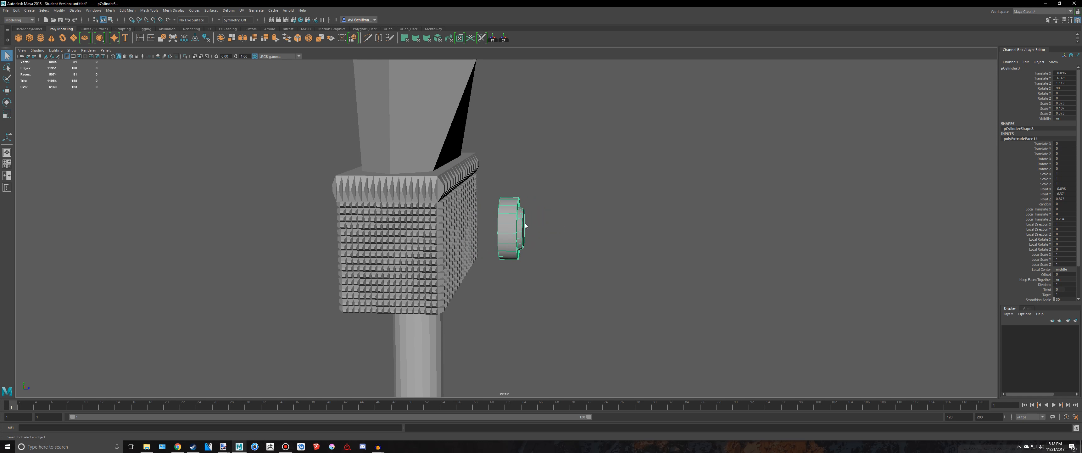
- Poke the boss's raised front face to divide it into triangles around a centre vertex
{"action": "right_click_drag", "start_coordinate": [525, 224], "coordinate": [525, 239]}
{"action": "left_click_drag", "start_coordinate": [602, 238], "coordinate": [566, 232], "text": "alt"}
{"action": "left_click", "coordinate": [524, 227]}
{"action": "key", "text": "w"}
{"action": "left_click", "coordinate": [123, 11]}
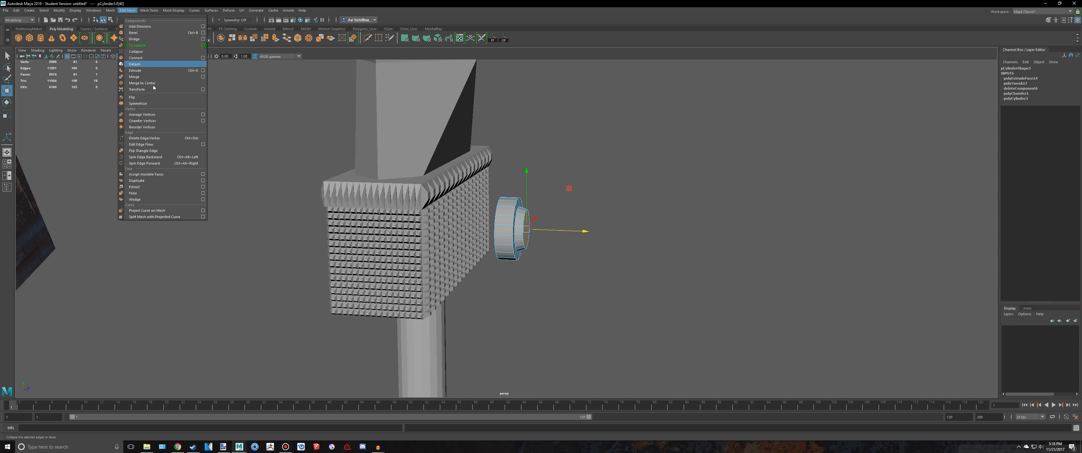
{"action": "left_click", "coordinate": [159, 193]}
- Move the whole boss back against the front of the guard in object mode and deselect it
{"action": "right_click_drag", "start_coordinate": [499, 216], "coordinate": [521, 205]}
{"action": "key", "text": "w"}
{"action": "left_click_drag", "start_coordinate": [558, 232], "coordinate": [513, 229]}
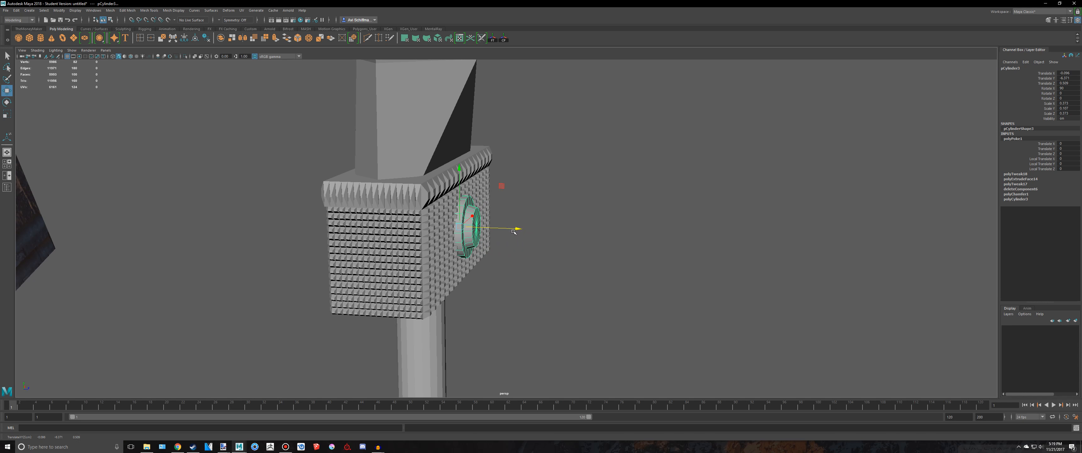
{"action": "key", "text": "q"}
{"action": "right_click_drag", "start_coordinate": [468, 210], "coordinate": [498, 200]}
{"action": "left_click", "coordinate": [550, 199]}
- Save the scene as DarkSoulsGreatsword in the Weapons and Shields and Armor folder
{"action": "scroll", "coordinate": [546, 201], "scroll_direction": "down", "scroll_amount": 4}
{"action": "left_click_drag", "start_coordinate": [538, 209], "coordinate": [508, 207], "text": "alt"}
{"action": "scroll", "coordinate": [488, 215], "scroll_direction": "down", "scroll_amount": 7}
{"action": "key", "text": "ctrl+s"}
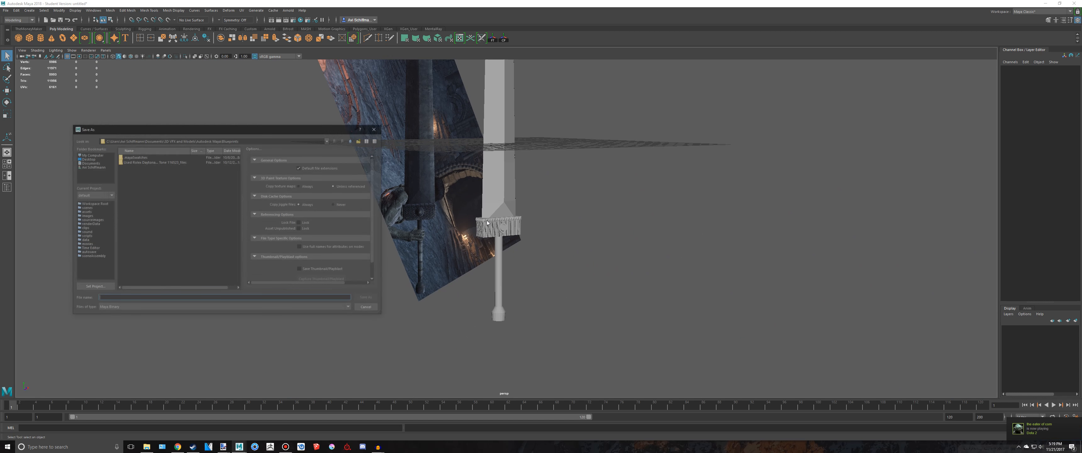
{"action": "left_click", "coordinate": [352, 141]}
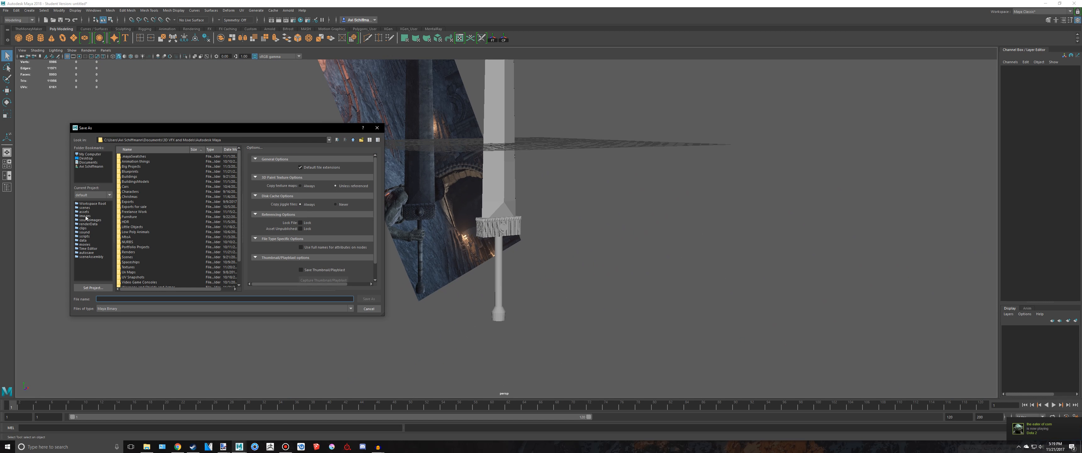
{"action": "scroll", "coordinate": [155, 249], "scroll_direction": "down", "scroll_amount": 2}
{"action": "double_click", "coordinate": [158, 262]}
{"action": "type", "text": "DarkSoulsGreatsword"}
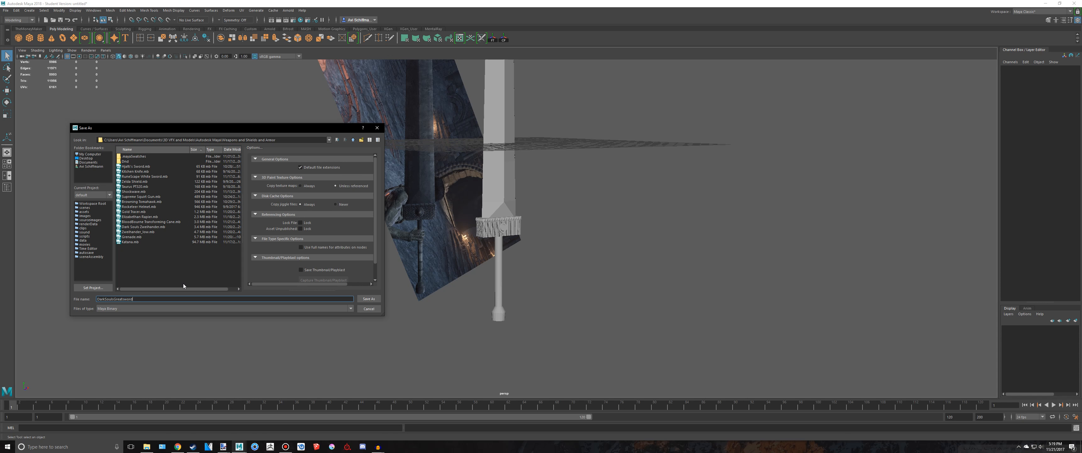
{"action": "key", "text": "Return"}
{"action": "left_click", "coordinate": [530, 229]}
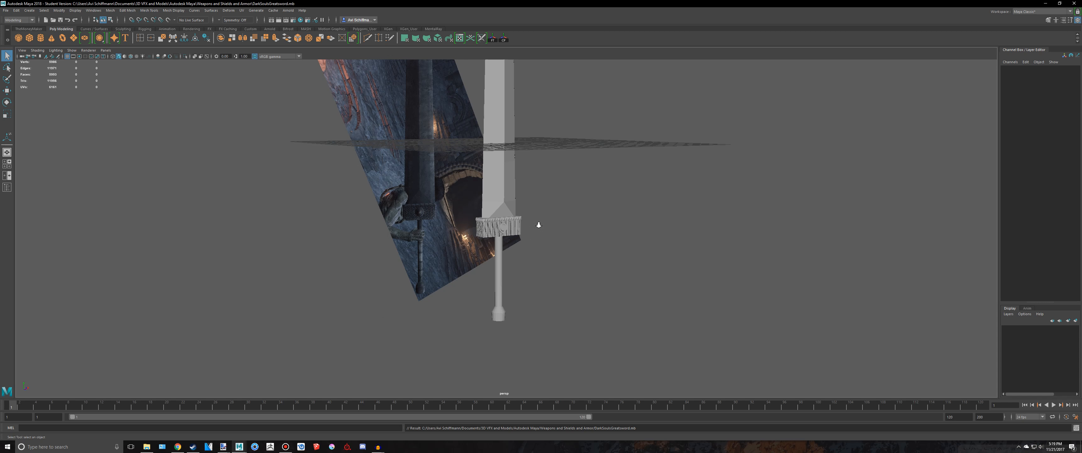
- Delete the guard's construction history and freeze its transformations
{"action": "scroll", "coordinate": [542, 222], "scroll_direction": "up", "scroll_amount": 6}
{"action": "left_click_drag", "start_coordinate": [545, 214], "coordinate": [535, 240], "text": "alt"}
{"action": "left_click", "coordinate": [479, 216]}
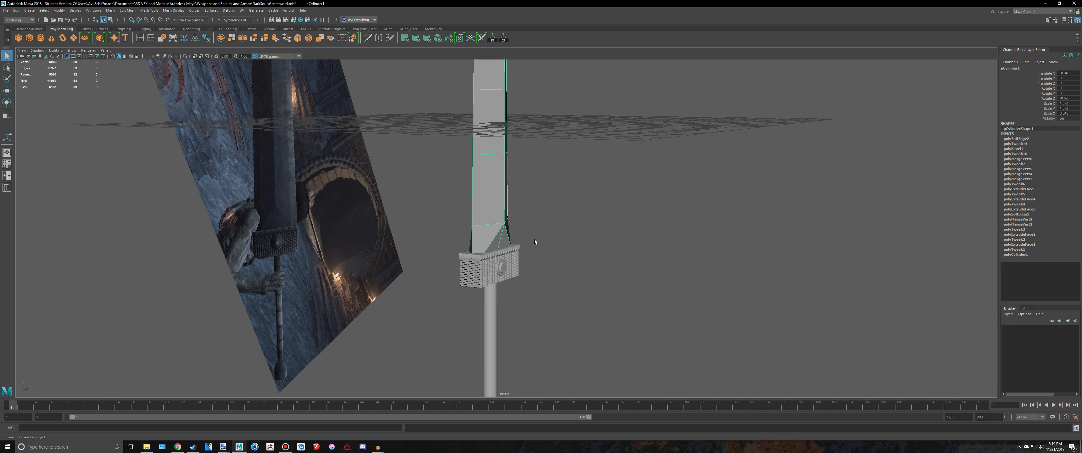
{"action": "left_click", "coordinate": [478, 261]}
{"action": "scroll", "coordinate": [529, 278], "scroll_direction": "up", "scroll_amount": 10}
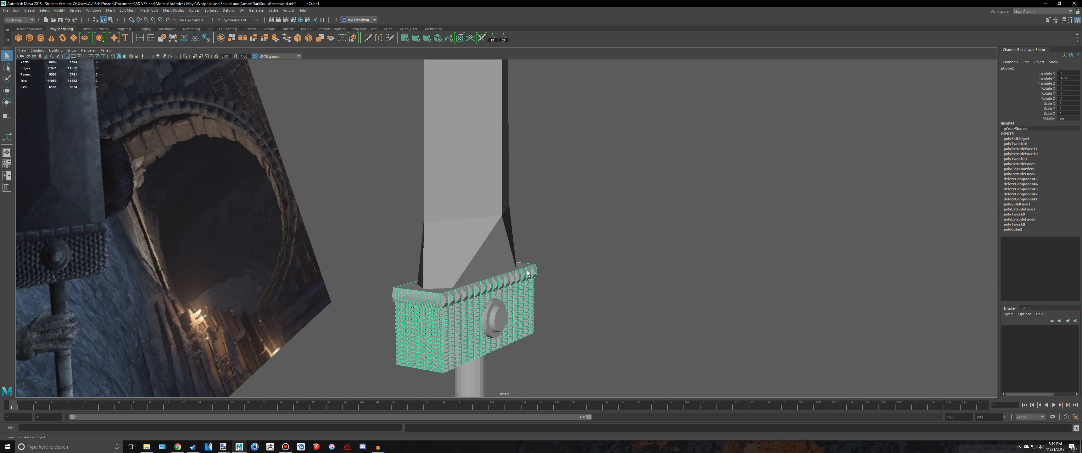
{"action": "left_click_drag", "start_coordinate": [552, 142], "coordinate": [513, 163], "text": "alt"}
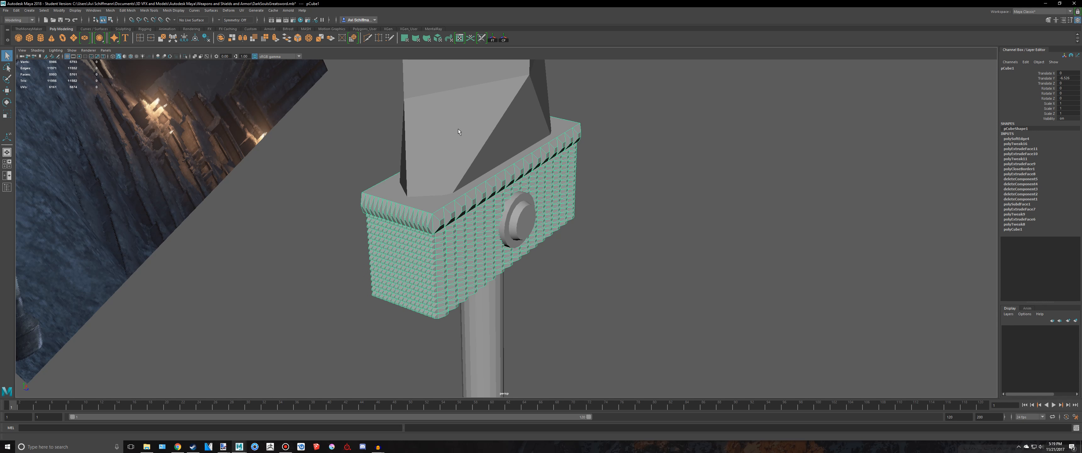
{"action": "key", "text": "alt+shift+d"}
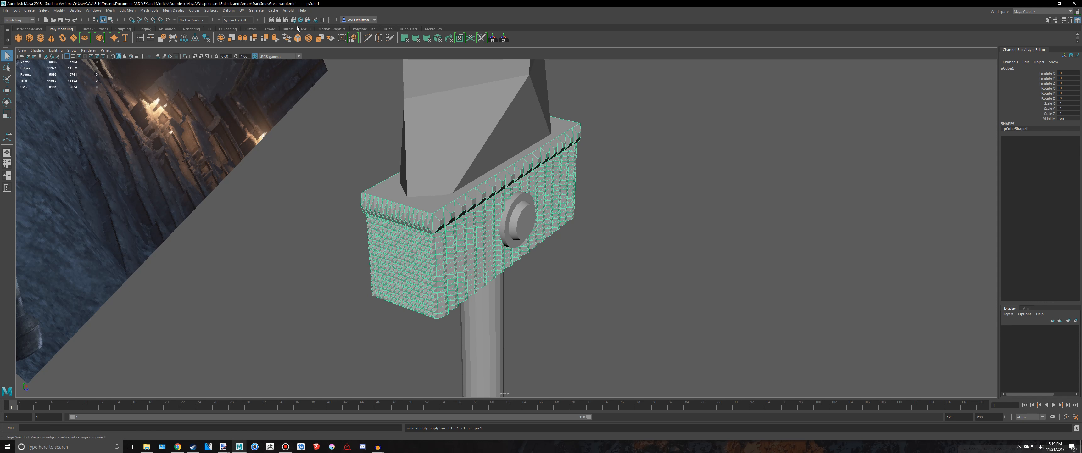
{"action": "left_click", "coordinate": [59, 10]}
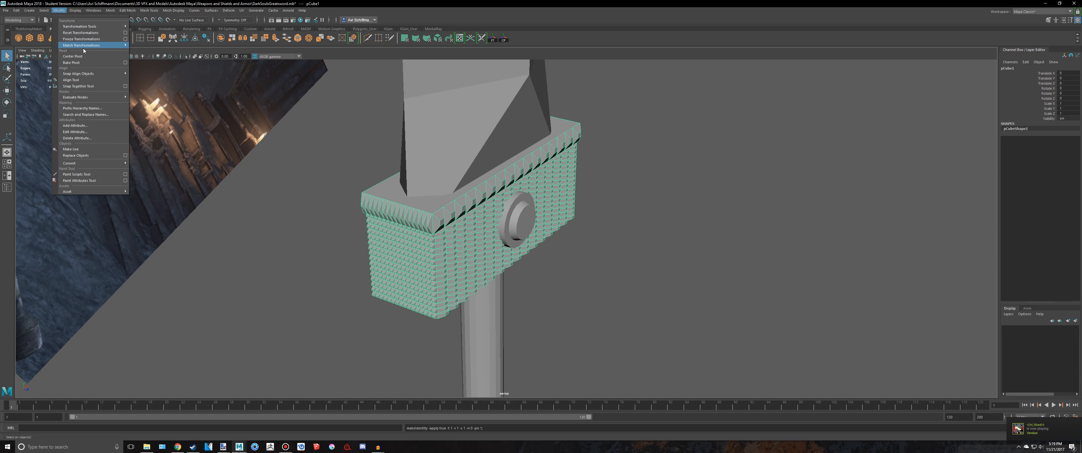
{"action": "middle_click_drag", "start_coordinate": [481, 101], "coordinate": [464, 96], "text": "alt"}
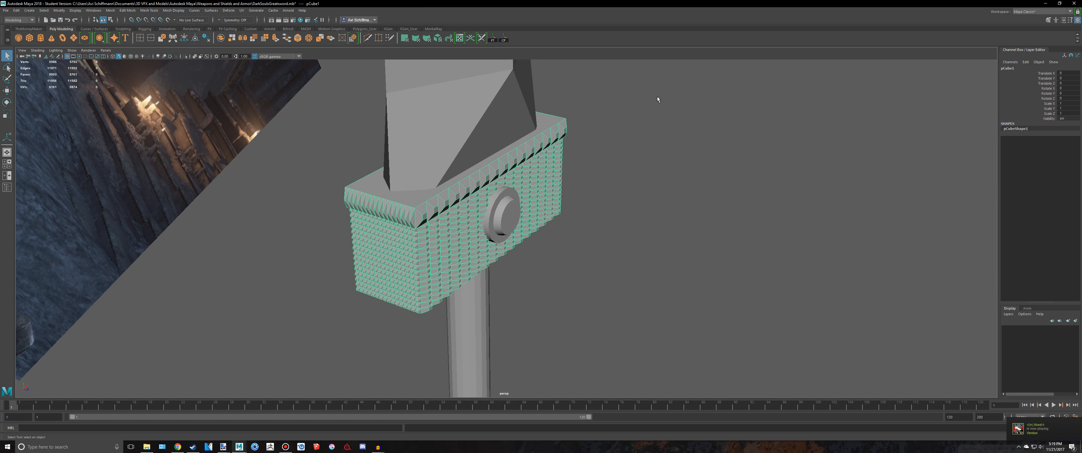
- Preview the guard with smooth mesh display from several angles and return it to the unsmoothed display
{"action": "middle_click_drag", "start_coordinate": [658, 99], "coordinate": [666, 122], "text": "alt"}
{"action": "key", "text": "3"}
{"action": "key", "text": "1"}
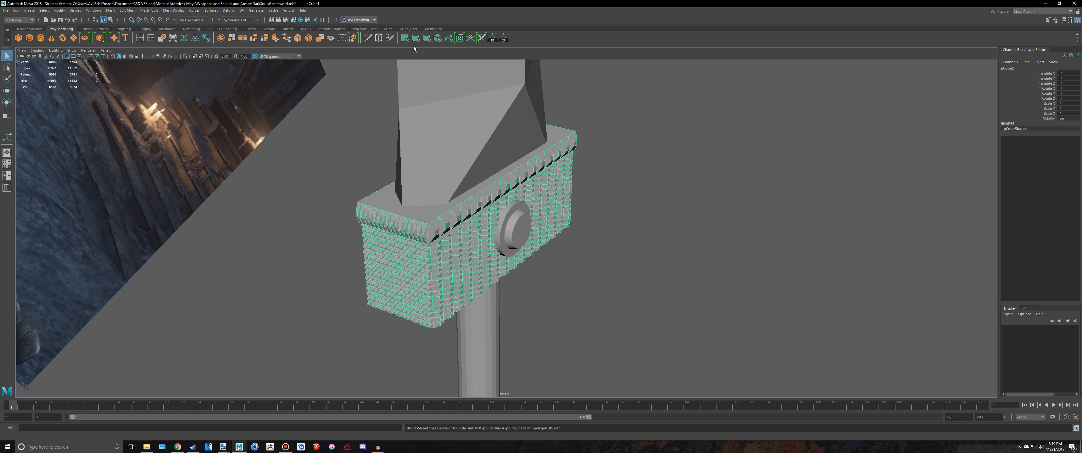
{"action": "left_click", "coordinate": [657, 171]}
{"action": "left_click_drag", "start_coordinate": [656, 171], "coordinate": [594, 160], "text": "alt"}
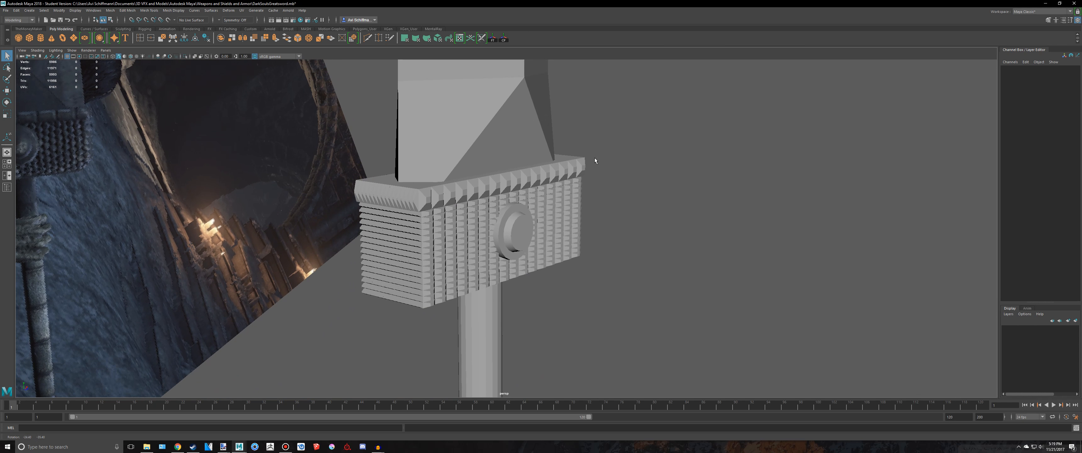
{"action": "left_click", "coordinate": [570, 192]}
{"action": "left_click", "coordinate": [634, 192]}
{"action": "scroll", "coordinate": [625, 185], "scroll_direction": "up", "scroll_amount": 5}
{"action": "left_click", "coordinate": [591, 190]}
{"action": "key", "text": "3"}
{"action": "left_click", "coordinate": [659, 188]}
{"action": "mouse_move", "coordinate": [668, 189]}
{"action": "left_mouse_down", "text": "alt"}
{"action": "mouse_move", "coordinate": [603, 190]}
{"action": "mouse_move", "coordinate": [671, 187]}
{"action": "left_mouse_up", "text": "alt"}
{"action": "left_click", "coordinate": [422, 250]}
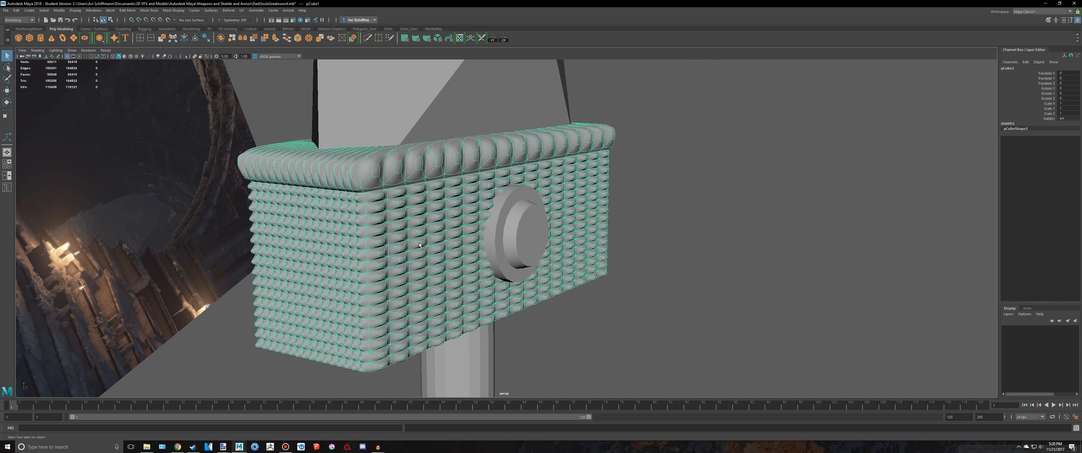
{"action": "key", "text": "1"}
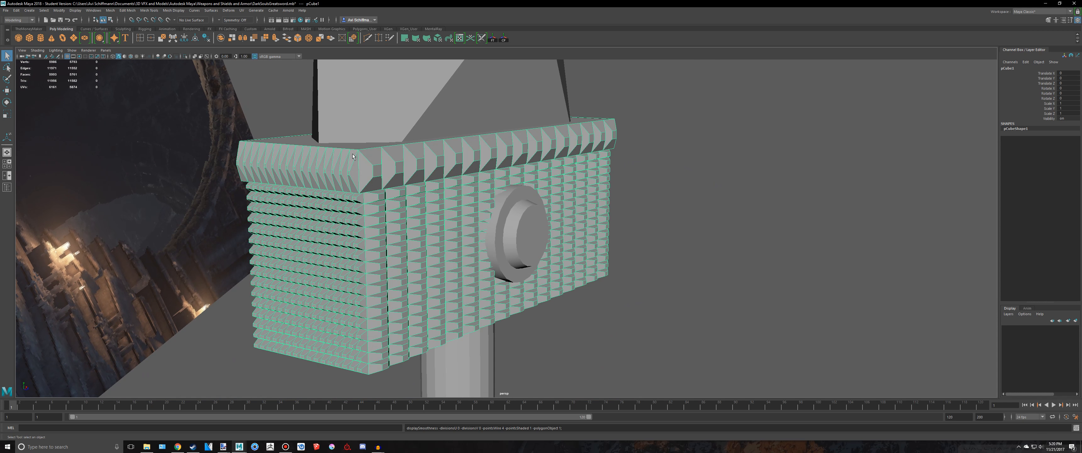
- Try adding divisions to the guard's faces and preview the subdivided mesh smoothed
{"action": "left_click", "coordinate": [122, 11]}
{"action": "key", "text": "q"}
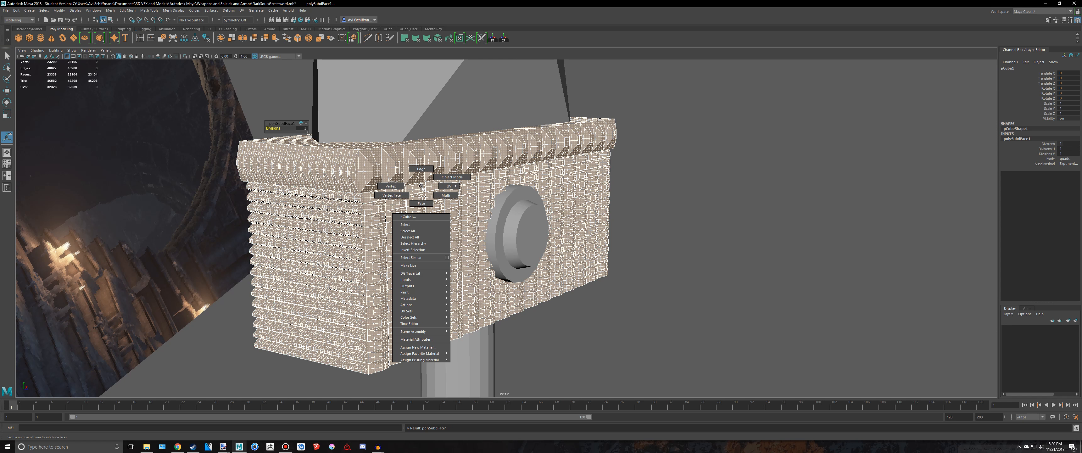
{"action": "key", "text": "3"}
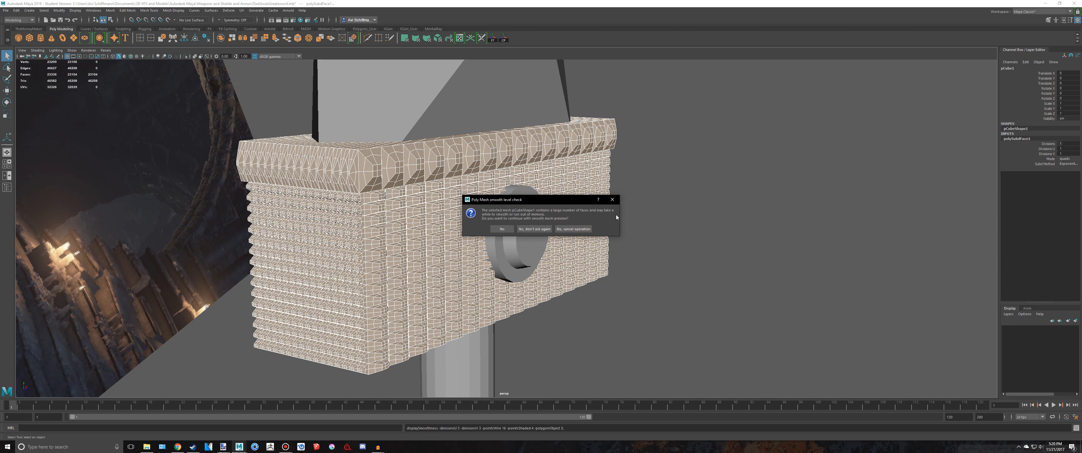
{"action": "left_click", "coordinate": [543, 229]}
{"action": "left_click_drag", "start_coordinate": [742, 207], "coordinate": [568, 217], "text": "alt"}
{"action": "left_click", "coordinate": [717, 204]}
{"action": "scroll", "coordinate": [689, 193], "scroll_direction": "down", "scroll_amount": 4}
- Undo the smooth preview and the divisions added to the guard
{"action": "left_click", "coordinate": [578, 224]}
{"action": "key", "text": "ctrl+z"}
{"action": "key", "text": "ctrl+z"}
{"action": "key", "text": "ctrl+z"}
{"action": "key", "text": "ctrl+z"}
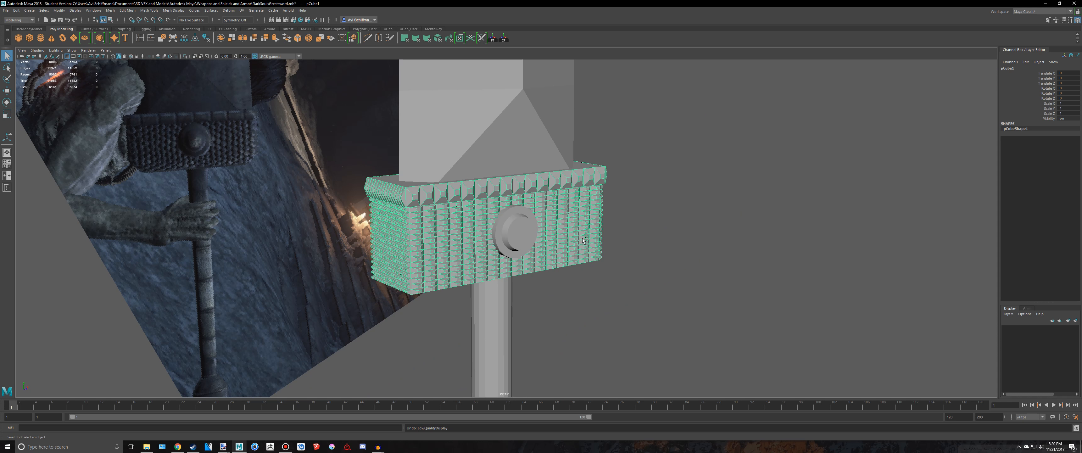
{"action": "key", "text": "shift+z"}
{"action": "key", "text": "1"}
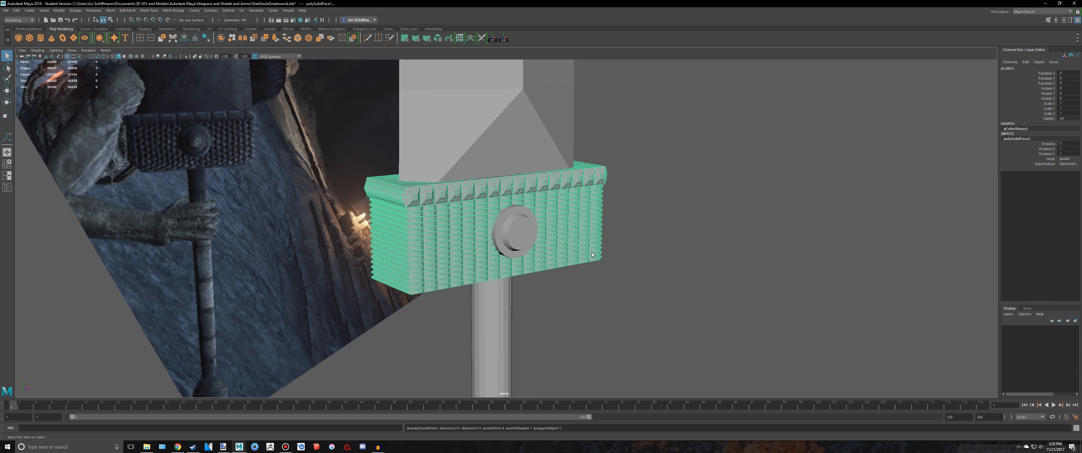
{"action": "left_click_drag", "start_coordinate": [592, 253], "coordinate": [590, 252], "text": "alt"}
{"action": "key", "text": "ctrl+z"}
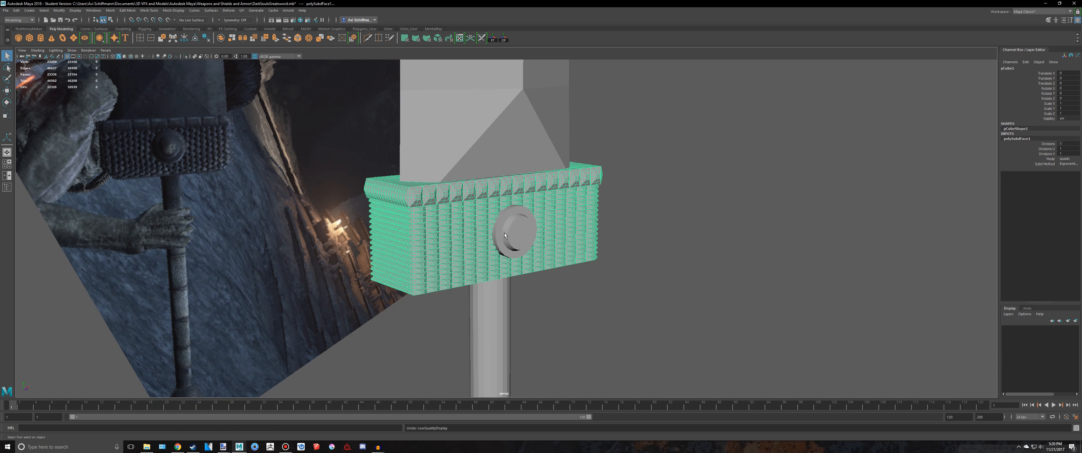
{"action": "key", "text": "ctrl+z"}
{"action": "key", "text": "ctrl+z"}
- Apply automatic UV mapping to the guard and open the UV Editor
{"action": "mouse_move", "coordinate": [539, 260]}
{"action": "left_mouse_down", "text": "alt"}
{"action": "mouse_move", "coordinate": [556, 261]}
{"action": "mouse_move", "coordinate": [541, 250]}
{"action": "left_mouse_up", "text": "alt"}
{"action": "left_click", "coordinate": [542, 239]}
{"action": "scroll", "coordinate": [542, 239], "scroll_direction": "up", "scroll_amount": 5}
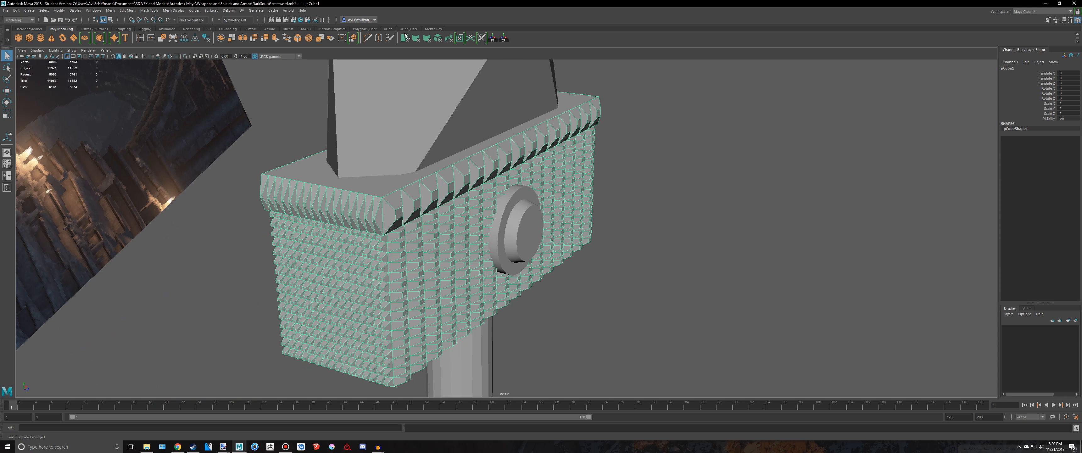
{"action": "left_click", "coordinate": [438, 38]}
{"action": "left_click", "coordinate": [460, 38]}
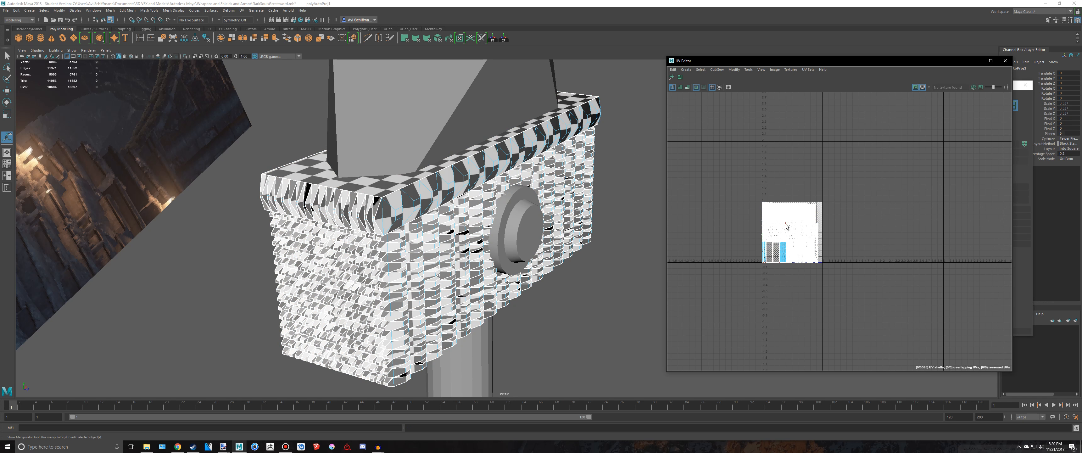
- Select the guard's UV shells and unfold them
{"action": "left_click_drag", "start_coordinate": [892, 308], "coordinate": [674, 159]}
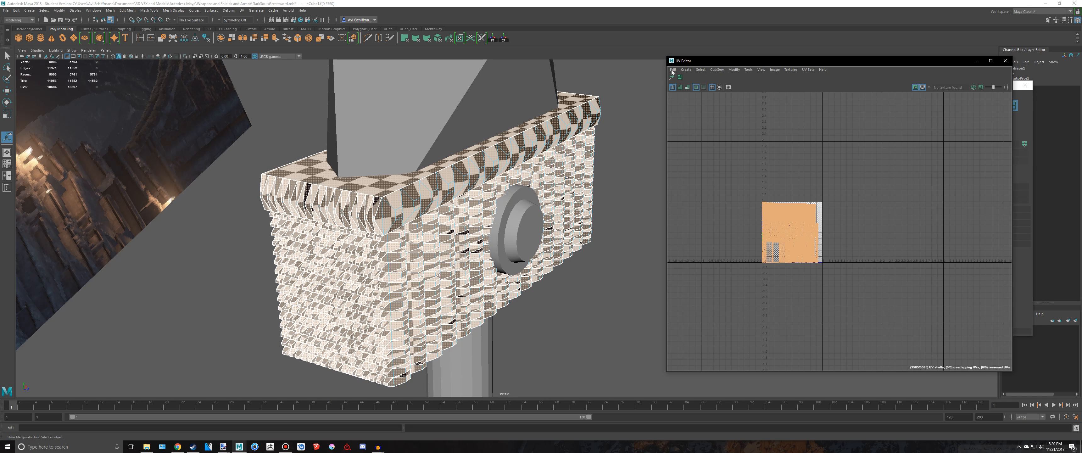
{"action": "left_click", "coordinate": [675, 77]}
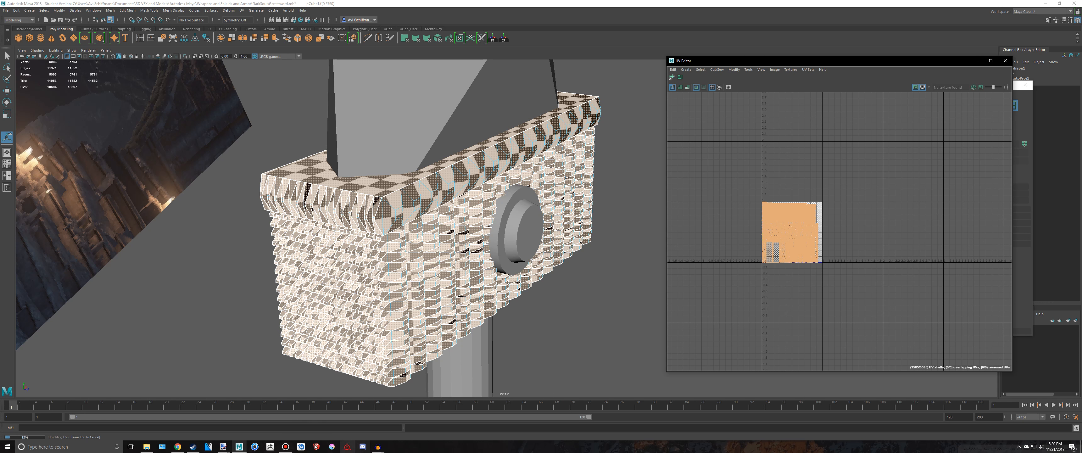
{"action": "left_click", "coordinate": [286, 446]}
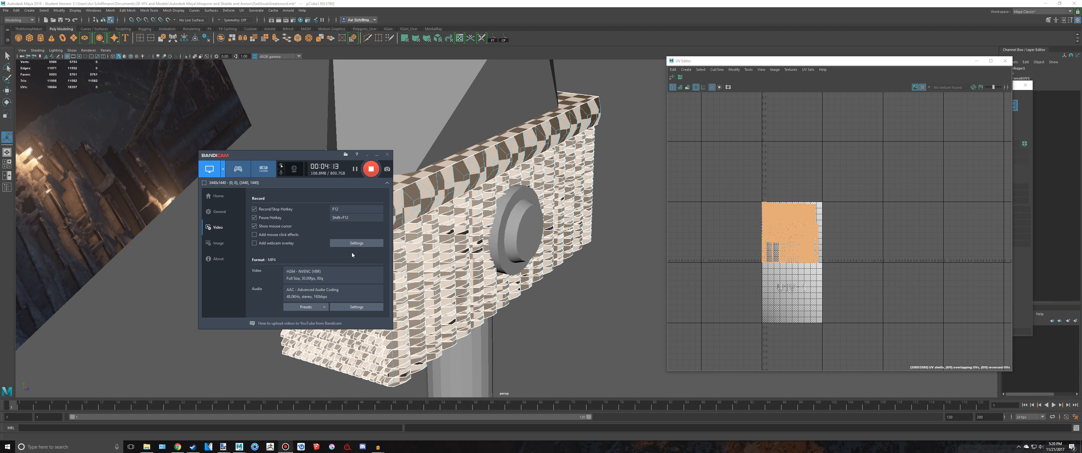
{"action": "scroll", "coordinate": [827, 272], "scroll_direction": "up", "scroll_amount": 3}
- Switch the workspace to Modeling - Standard and reopen the UV Editor for the guard
{"action": "left_click", "coordinate": [1040, 34]}
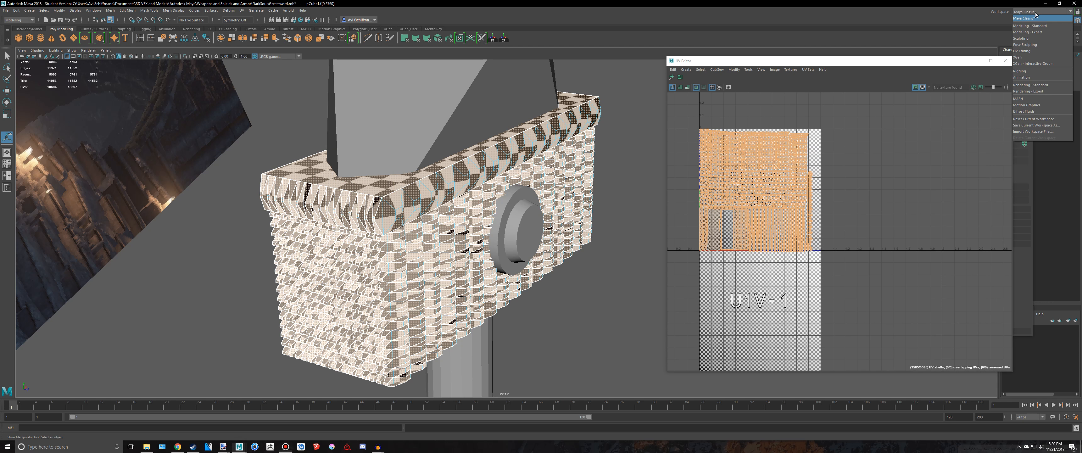
{"action": "left_click", "coordinate": [1042, 11]}
{"action": "left_click", "coordinate": [1034, 25]}
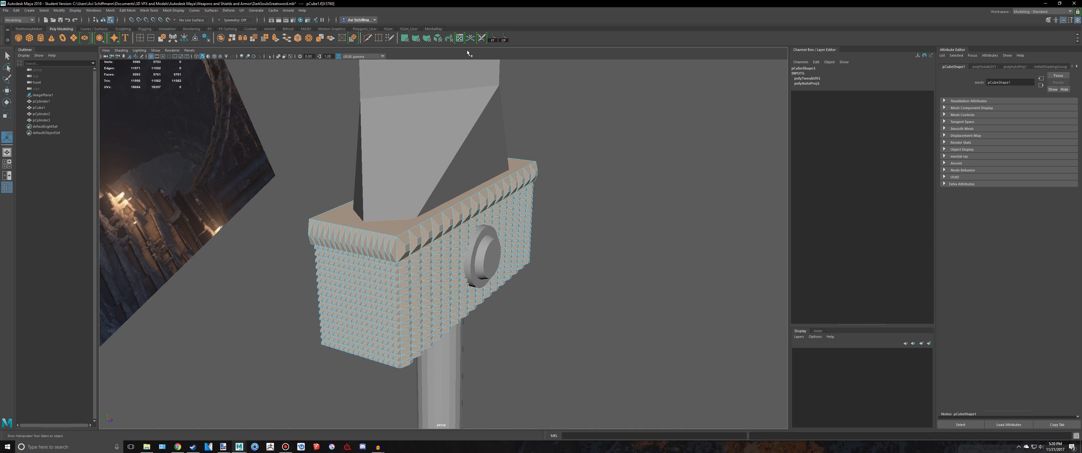
{"action": "left_click", "coordinate": [461, 39]}
{"action": "left_click_drag", "start_coordinate": [494, 164], "coordinate": [435, 130], "text": "alt"}
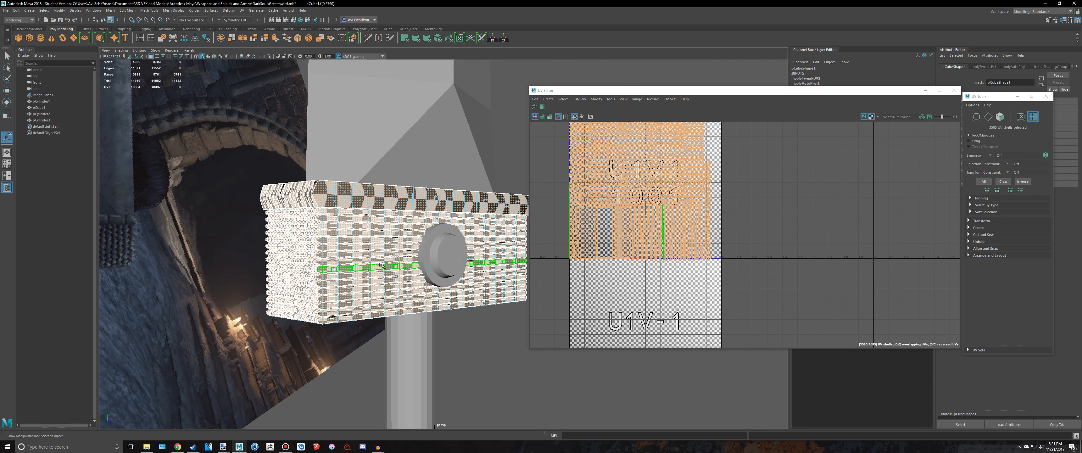
- Hide the Outliner and examine the unfolded guard's checker pattern and UV layout from several sides
{"action": "left_click_drag", "start_coordinate": [340, 269], "coordinate": [397, 315], "text": "alt"}
{"action": "left_click", "coordinate": [7, 187]}
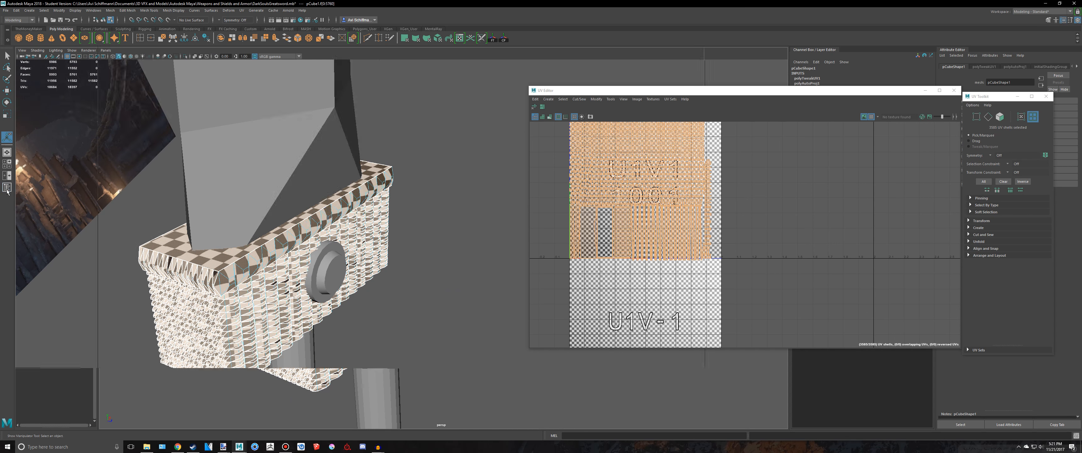
{"action": "left_click_drag", "start_coordinate": [420, 269], "coordinate": [357, 252], "text": "alt"}
{"action": "middle_click_drag", "start_coordinate": [635, 179], "coordinate": [673, 235], "text": "alt"}
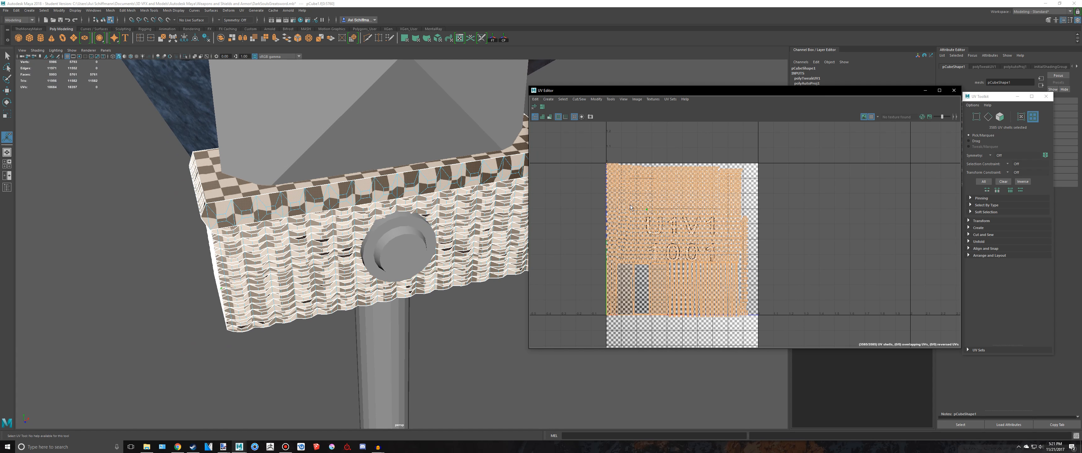
{"action": "left_click_drag", "start_coordinate": [413, 200], "coordinate": [445, 235], "text": "alt"}
{"action": "scroll", "coordinate": [739, 263], "scroll_direction": "up", "scroll_amount": 5}
{"action": "left_click_drag", "start_coordinate": [446, 269], "coordinate": [401, 265], "text": "alt"}
{"action": "scroll", "coordinate": [442, 275], "scroll_direction": "up", "scroll_amount": 5}
{"action": "scroll", "coordinate": [442, 271], "scroll_direction": "down", "scroll_amount": 5}
- Close the UV Editor and return the guard to object selection
{"action": "left_click", "coordinate": [954, 91]}
{"action": "key", "text": "q"}
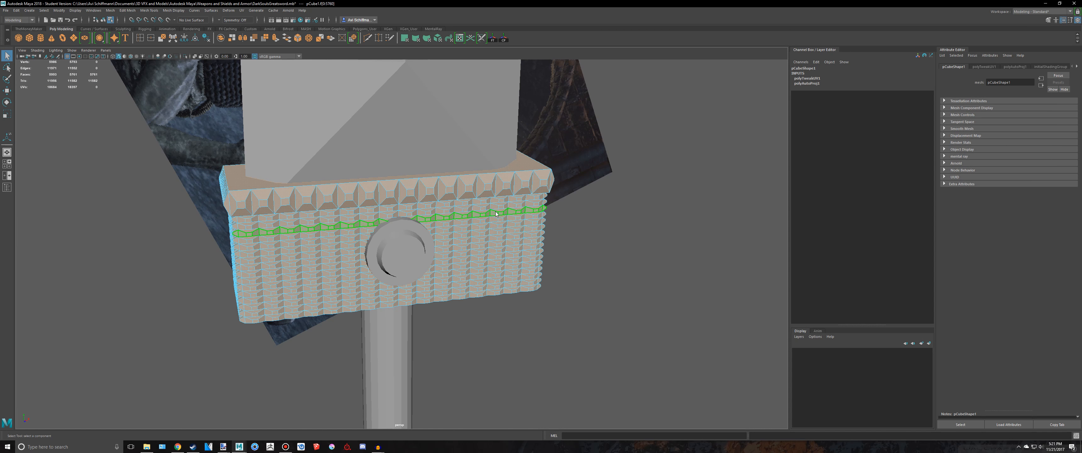
{"action": "right_click", "coordinate": [496, 214]}
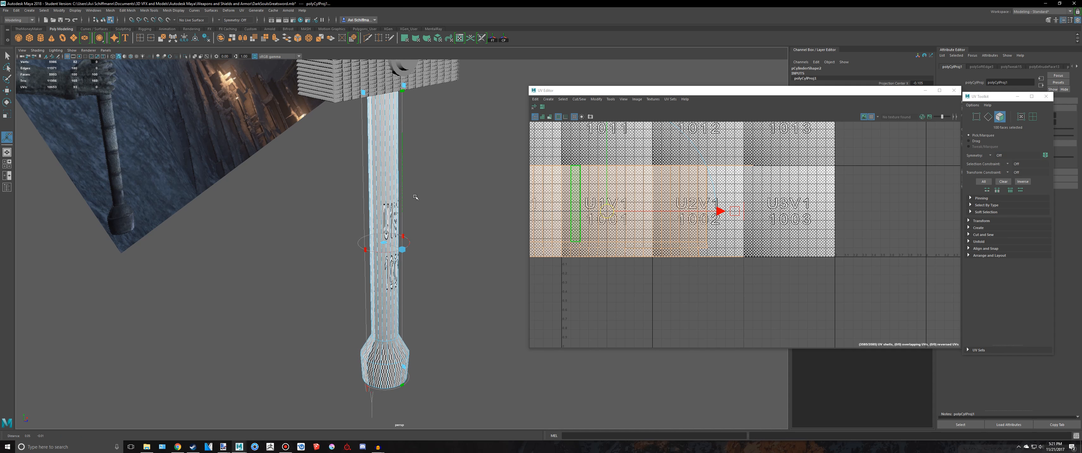
- Select the cylindrically mapped handle as an object and delete its construction history
{"action": "left_click_drag", "start_coordinate": [414, 197], "coordinate": [400, 193], "text": "alt"}
{"action": "key", "text": "q"}
{"action": "right_click_drag", "start_coordinate": [380, 179], "coordinate": [411, 169]}
{"action": "left_click", "coordinate": [416, 169]}
{"action": "left_click", "coordinate": [384, 178]}
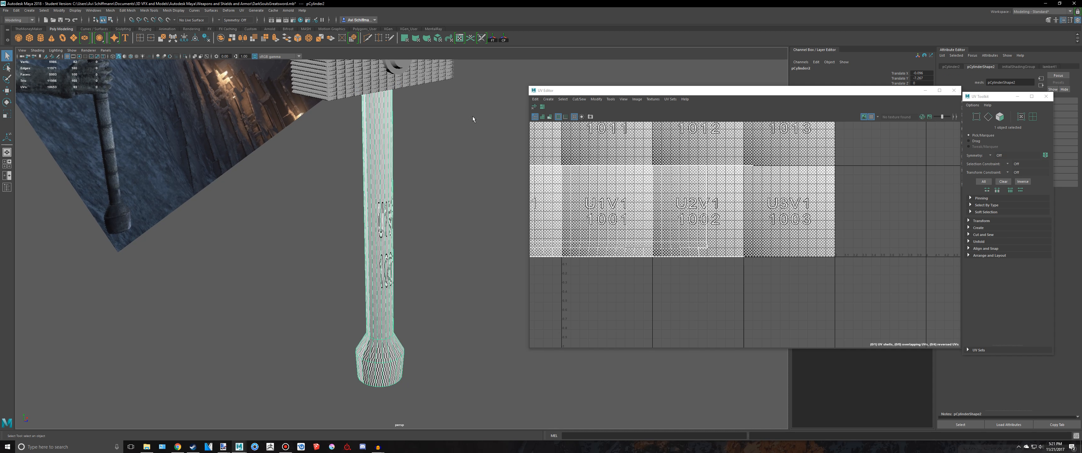
{"action": "left_click", "coordinate": [493, 40]}
- Select the handle's UV shells, unfold them and lay them out in the UV space
{"action": "right_click_drag", "start_coordinate": [599, 194], "coordinate": [605, 181]}
{"action": "scroll", "coordinate": [605, 181], "scroll_direction": "down", "scroll_amount": 5}
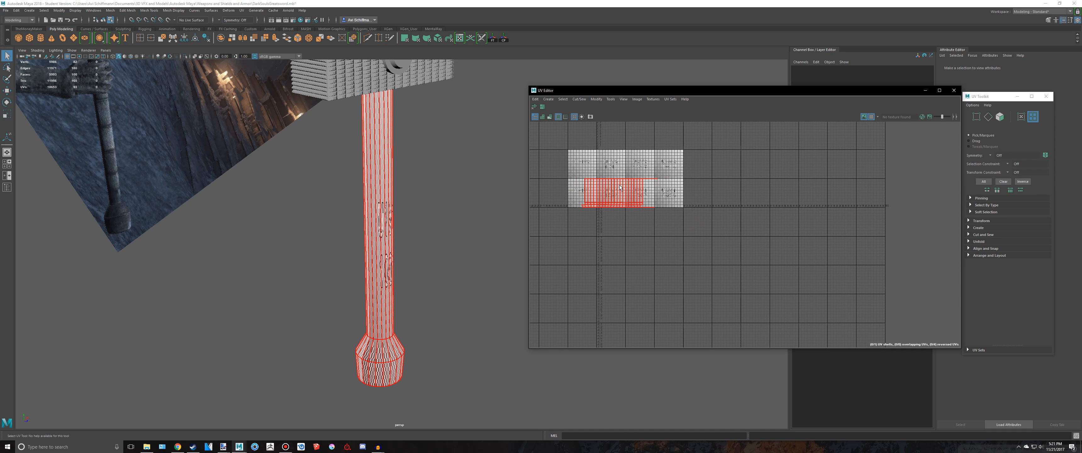
{"action": "middle_click_drag", "start_coordinate": [606, 181], "coordinate": [642, 212], "text": "alt"}
{"action": "left_click_drag", "start_coordinate": [796, 304], "coordinate": [566, 167]}
{"action": "left_click", "coordinate": [534, 107]}
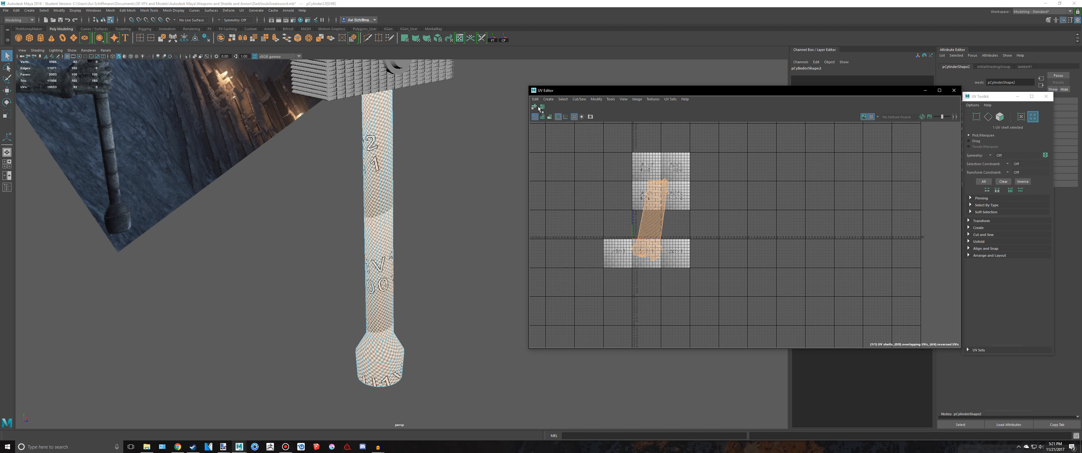
{"action": "left_click", "coordinate": [543, 106]}
- Select the guard's round boss as an object and apply a UV projection to it
{"action": "scroll", "coordinate": [441, 229], "scroll_direction": "up", "scroll_amount": 2}
{"action": "scroll", "coordinate": [441, 229], "scroll_direction": "down", "scroll_amount": 2}
{"action": "middle_click_drag", "start_coordinate": [440, 229], "coordinate": [434, 255], "text": "alt"}
{"action": "middle_click_drag", "start_coordinate": [426, 164], "coordinate": [429, 213], "text": "alt"}
{"action": "scroll", "coordinate": [404, 198], "scroll_direction": "up", "scroll_amount": 3}
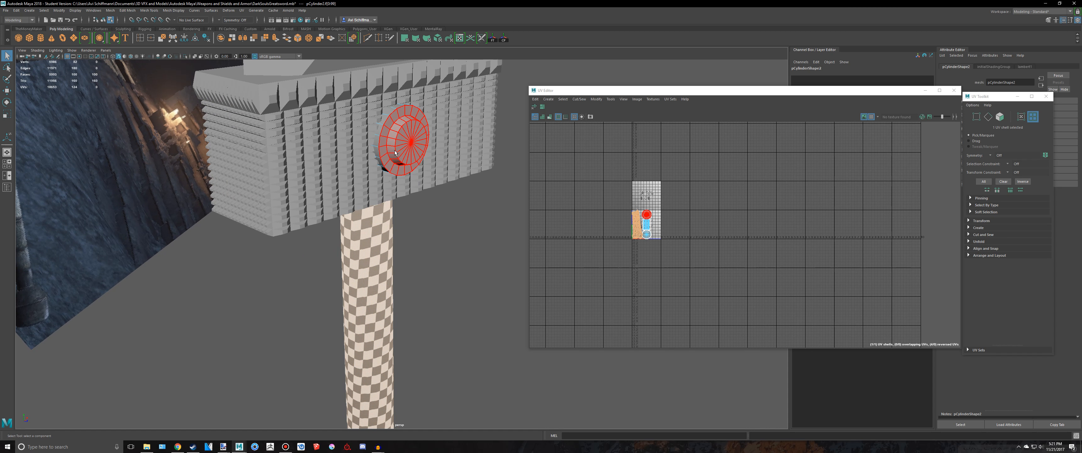
{"action": "right_click_drag", "start_coordinate": [399, 145], "coordinate": [437, 55]}
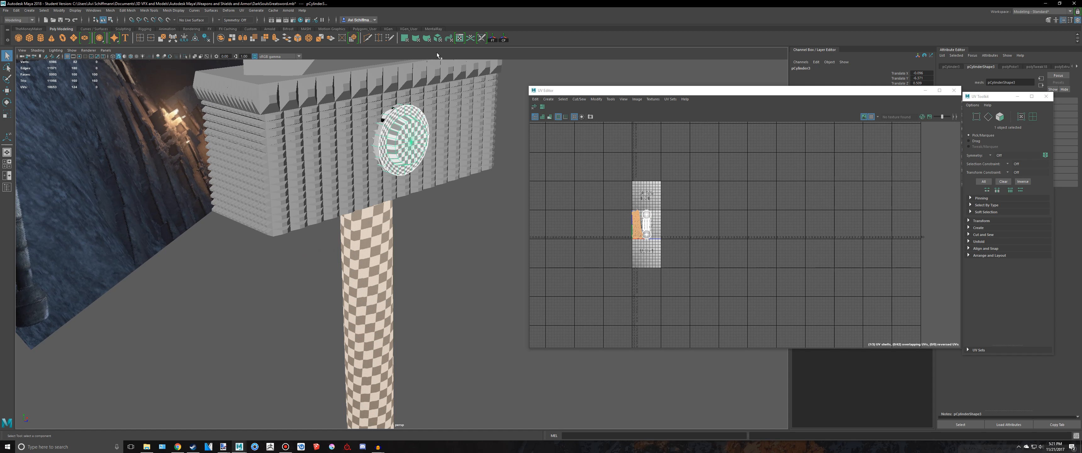
{"action": "left_click", "coordinate": [416, 38]}
- Select the sword's blade and delete its construction history
{"action": "scroll", "coordinate": [403, 202], "scroll_direction": "down", "scroll_amount": 5}
{"action": "left_click", "coordinate": [357, 290]}
{"action": "left_click", "coordinate": [376, 202]}
{"action": "scroll", "coordinate": [357, 158], "scroll_direction": "down", "scroll_amount": 1}
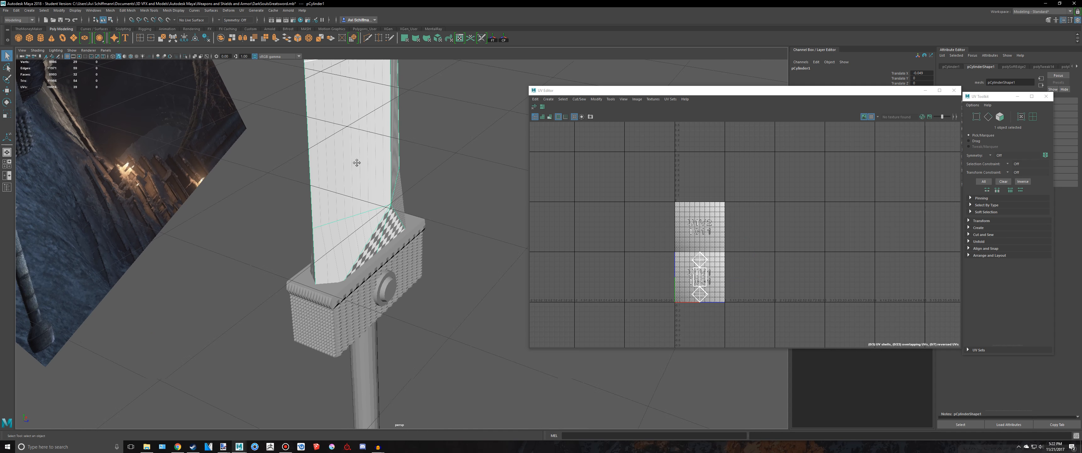
{"action": "middle_click_drag", "start_coordinate": [358, 157], "coordinate": [356, 169], "text": "alt"}
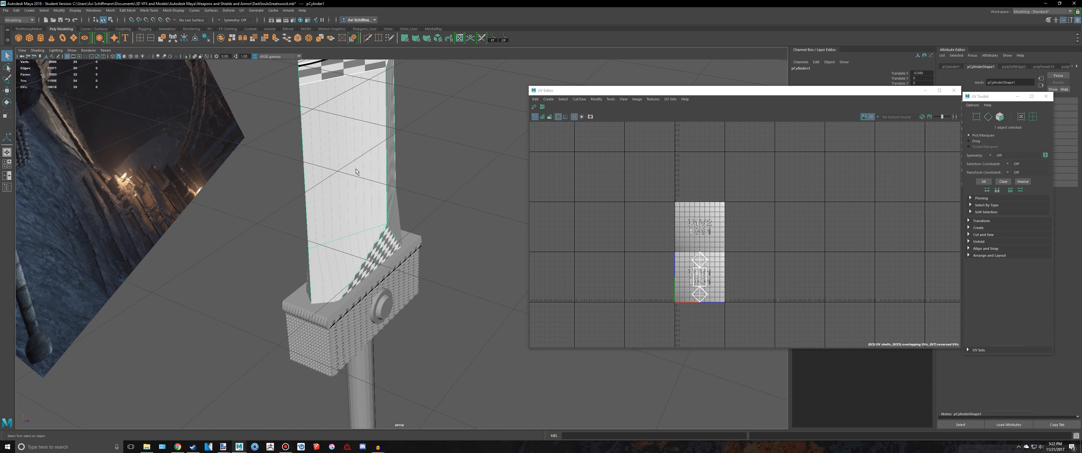
{"action": "left_click", "coordinate": [495, 39]}
- Select all of the blade's UV shells, apply automatic mapping and lay them out in the UV space
{"action": "right_click_drag", "start_coordinate": [706, 259], "coordinate": [683, 250]}
{"action": "left_click_drag", "start_coordinate": [625, 198], "coordinate": [767, 343]}
{"action": "left_click", "coordinate": [426, 39]}
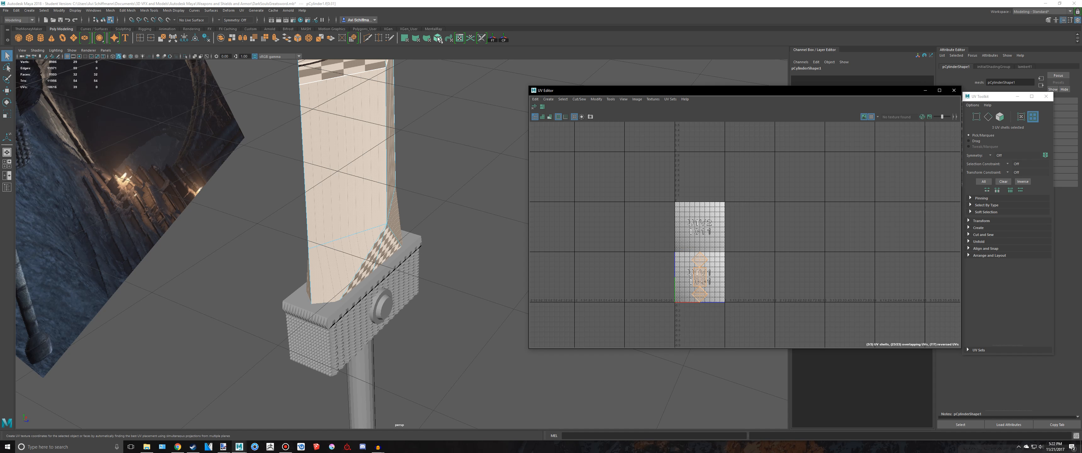
{"action": "left_click", "coordinate": [543, 106]}
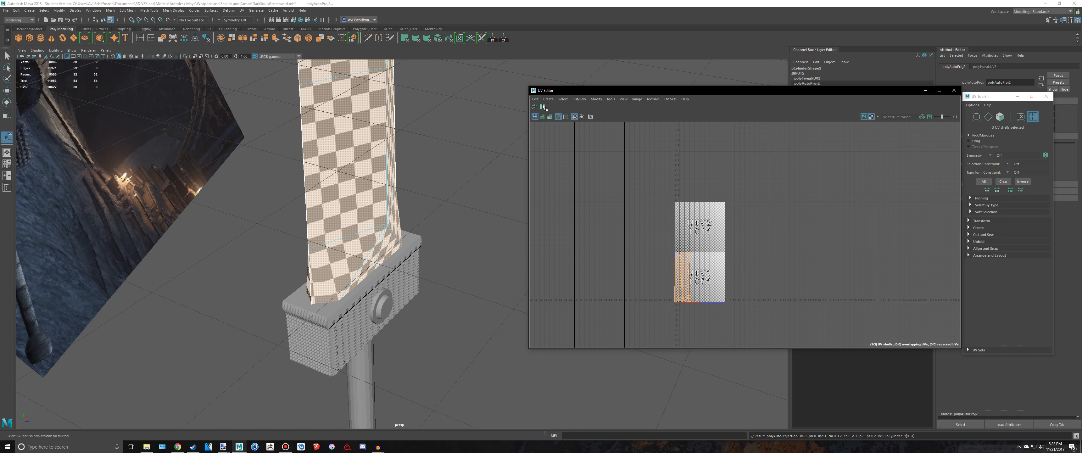
- Close the UV Editor and switch to the Select tool with the guard area in view
{"action": "left_click", "coordinate": [954, 90]}
{"action": "key", "text": "q"}
{"action": "left_click_drag", "start_coordinate": [475, 261], "coordinate": [496, 218], "text": "alt"}
- Select the blade, guard, boss and handle together and lay out their combined UVs in the UV Editor
{"action": "left_click_drag", "start_coordinate": [319, 105], "coordinate": [545, 225]}
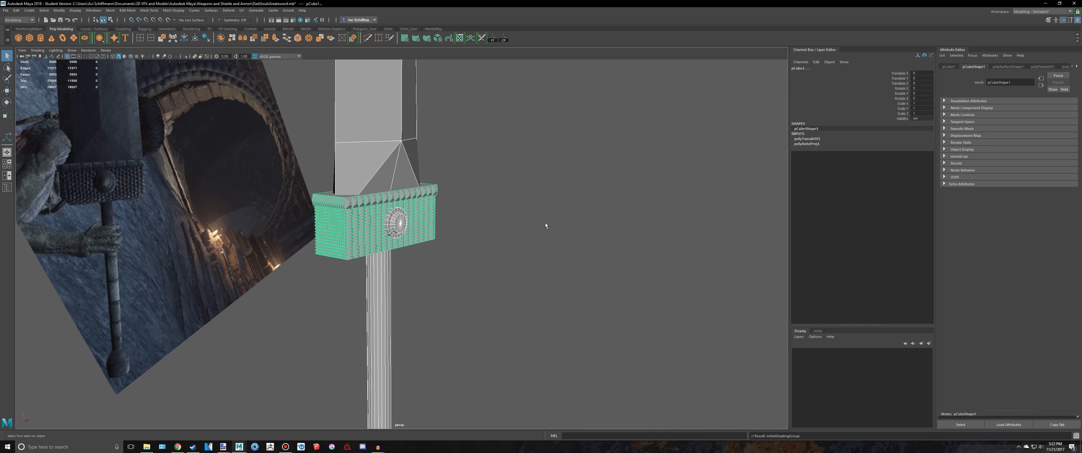
{"action": "left_click_drag", "start_coordinate": [515, 196], "coordinate": [494, 254], "text": "alt"}
{"action": "key", "text": "f"}
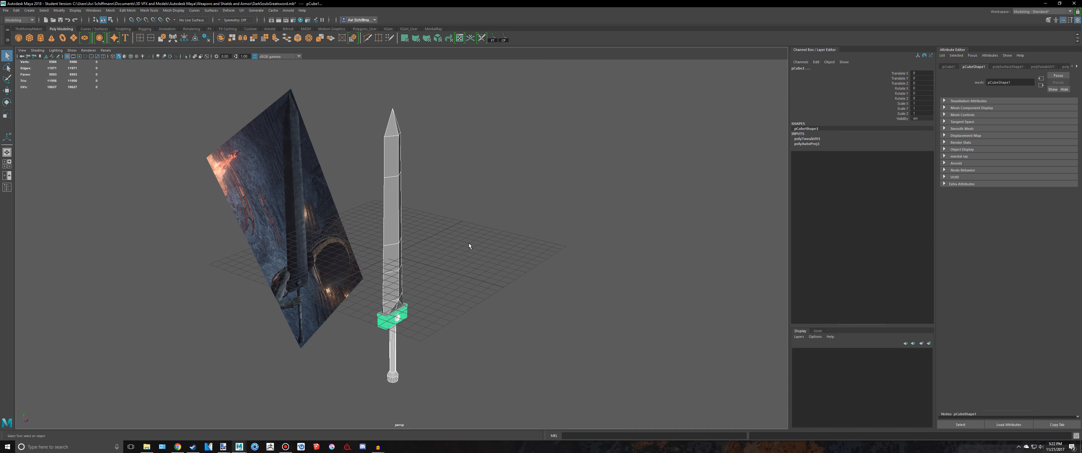
{"action": "left_click", "coordinate": [459, 39]}
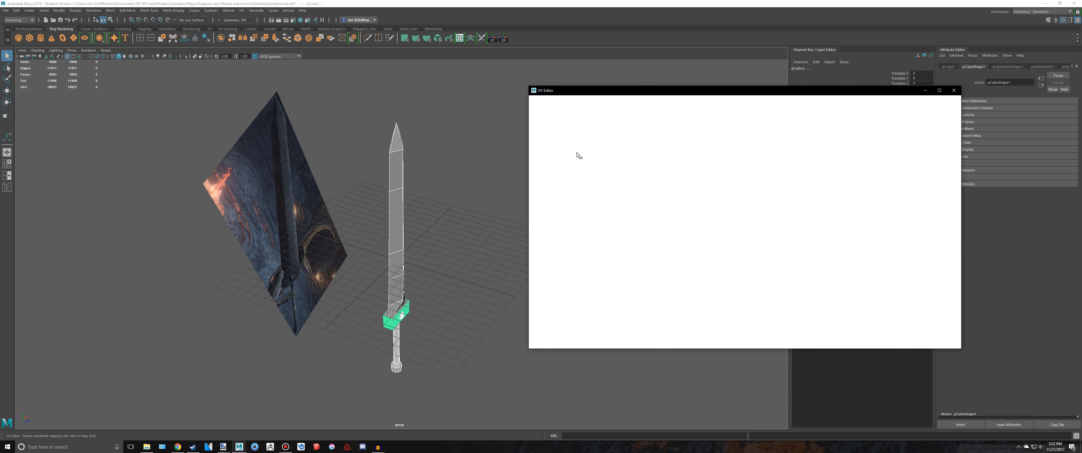
{"action": "left_click", "coordinate": [543, 107]}
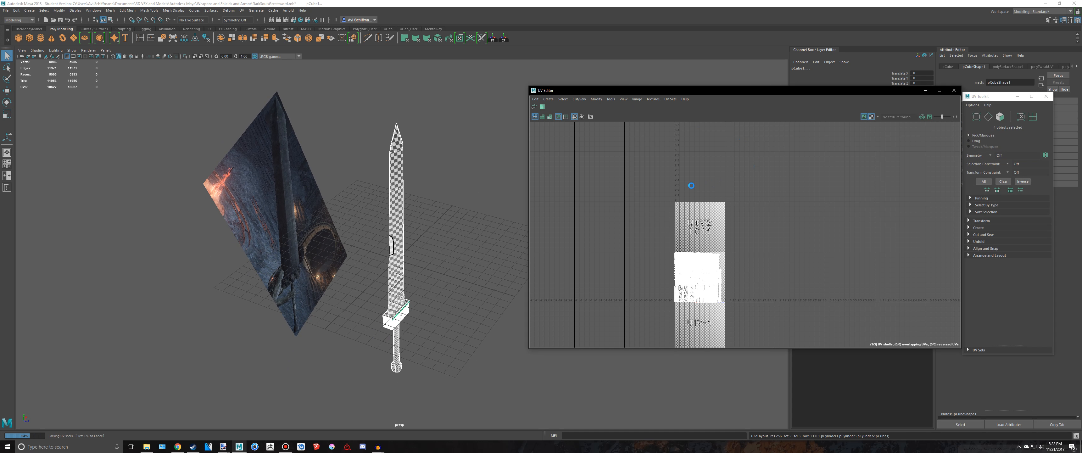